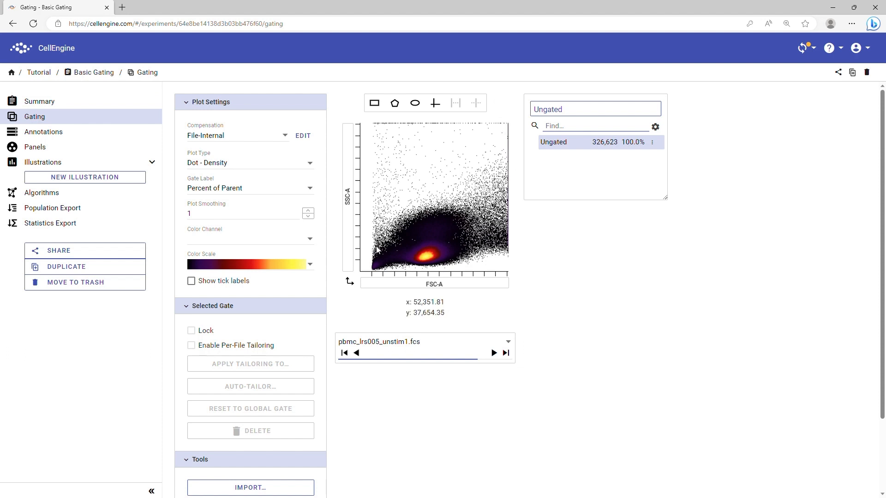
click(348, 211)
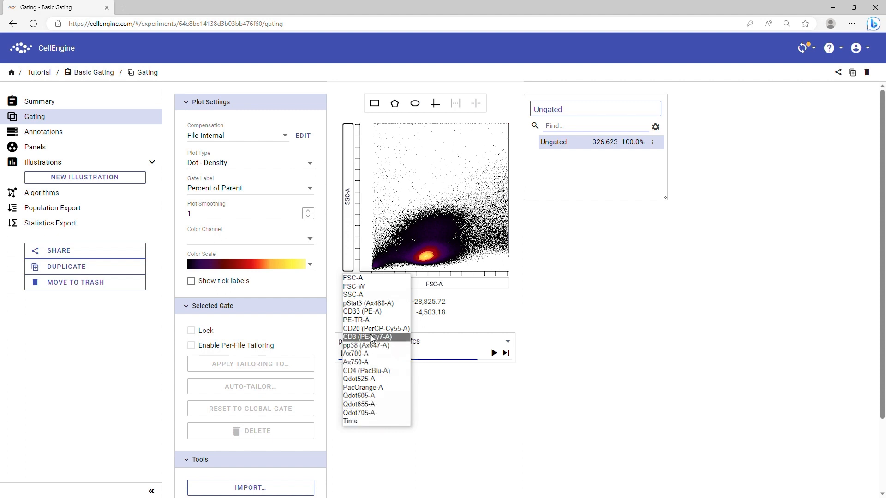
click(468, 324)
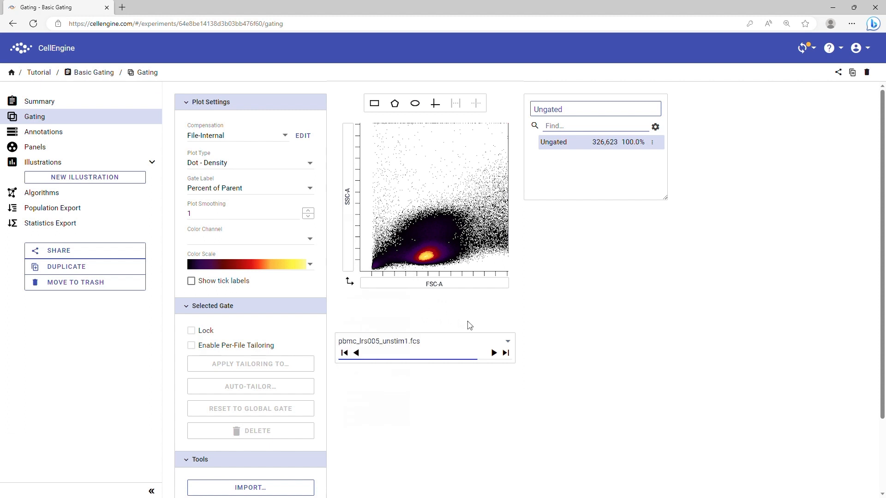
Step: Advance the plot to the next FCS file, and switch it to pbmc_lrs005_il10.fcs from the file list
click(494, 355)
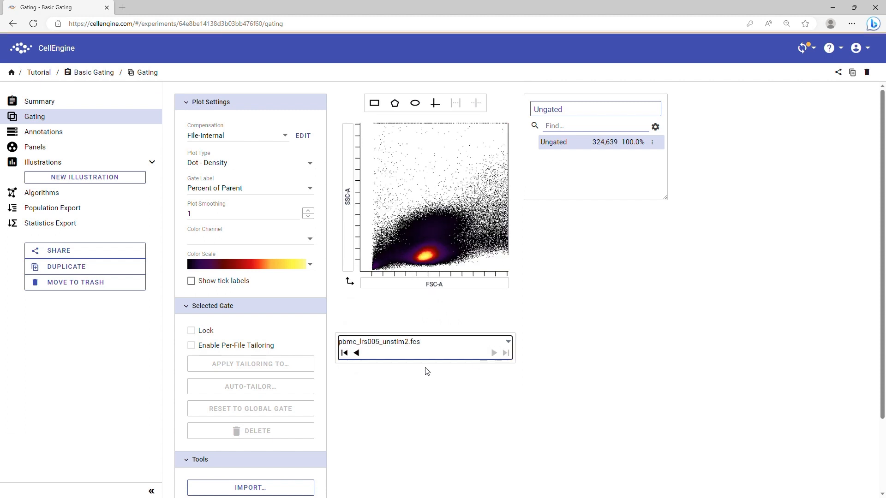
click(375, 346)
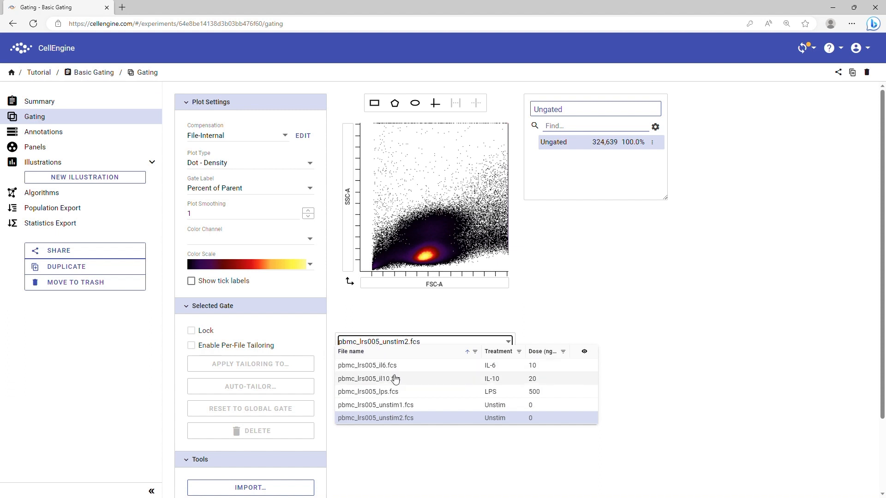
click(393, 379)
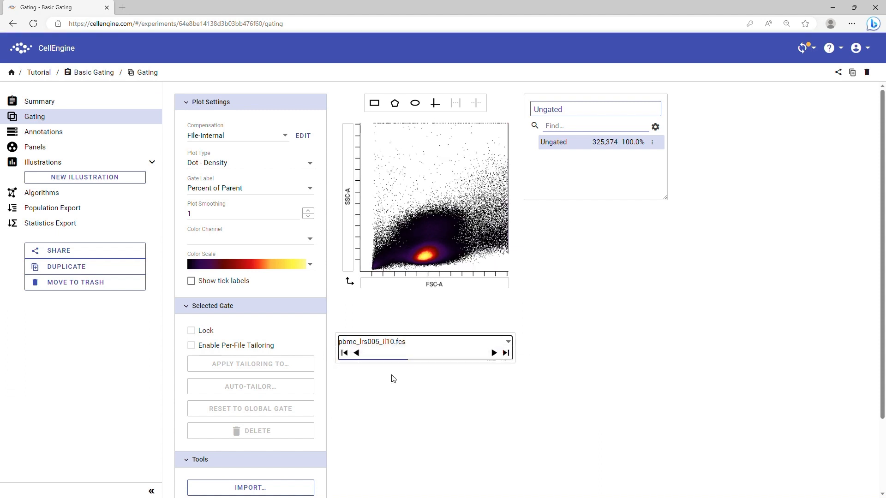
Step: Hide the Dose (ng/ml) annotation column in the plot's FCS file list
click(433, 349)
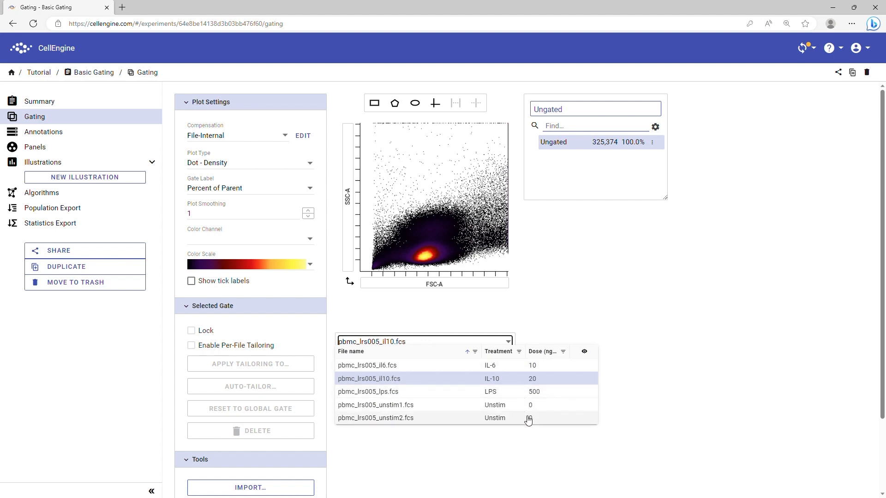
click(589, 354)
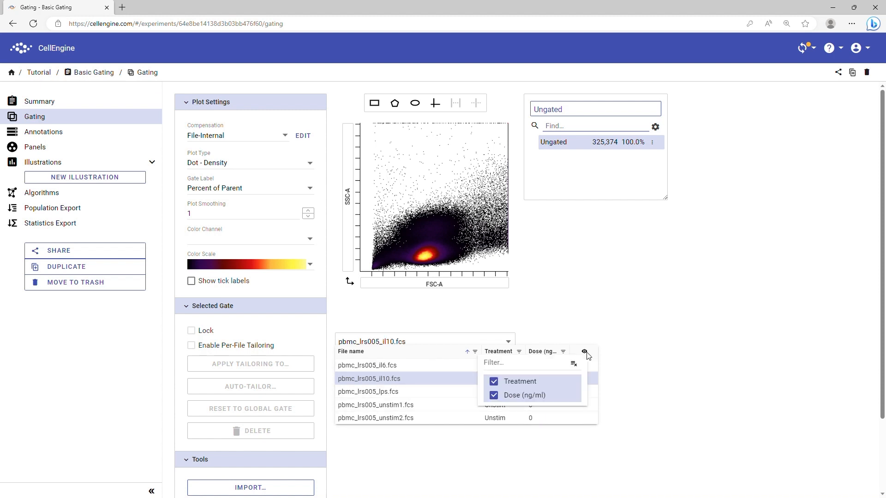
click(494, 395)
click(433, 357)
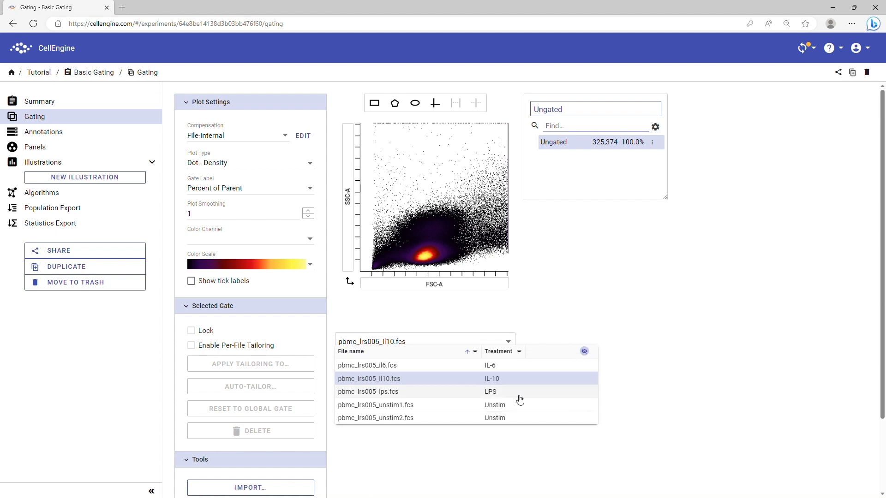
Step: Filter the FCS file list to the Unstim treatment and move forward and back through the filtered files on the plot
click(520, 352)
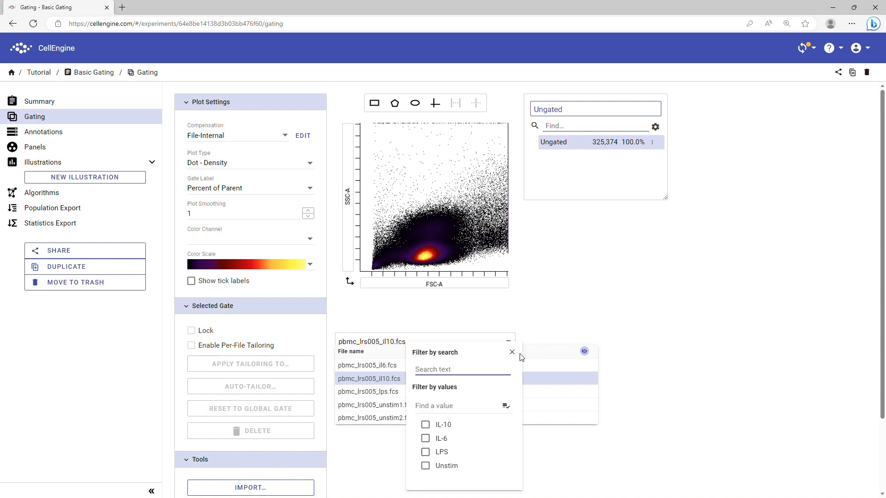
click(434, 468)
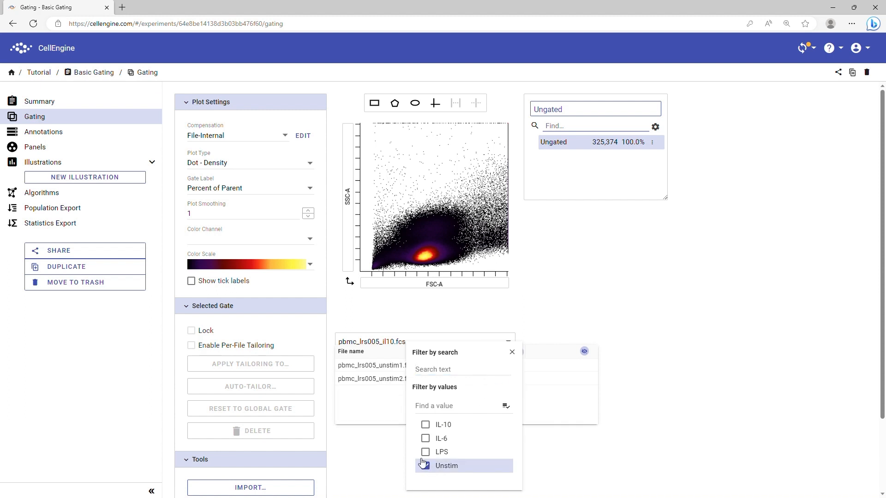
click(365, 453)
click(389, 444)
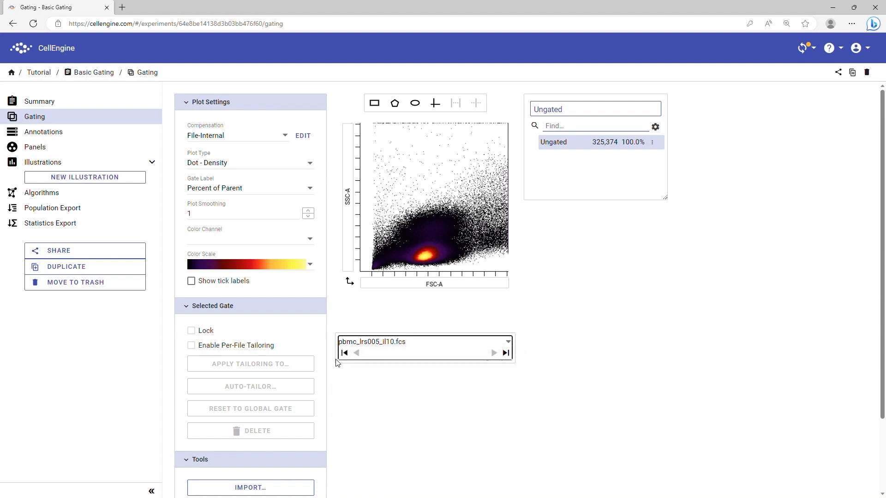
click(494, 353)
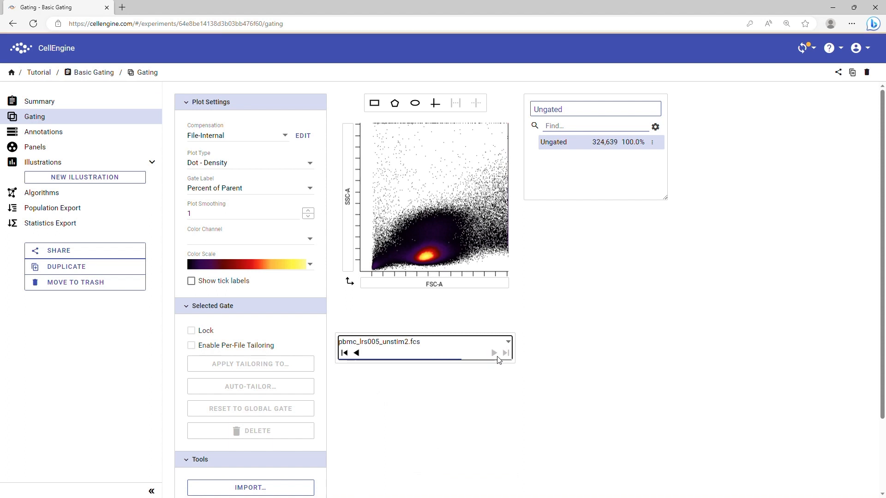
click(357, 353)
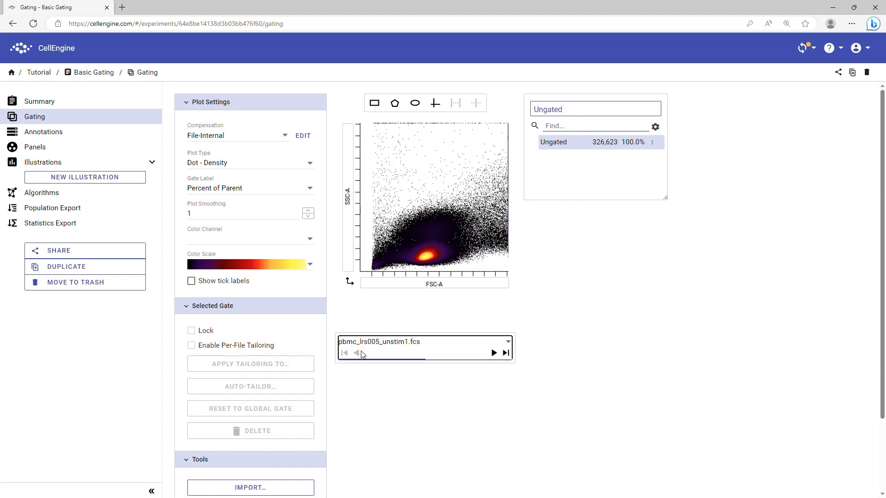
Step: Remove the Unstim treatment filter from the FCS file list
click(398, 348)
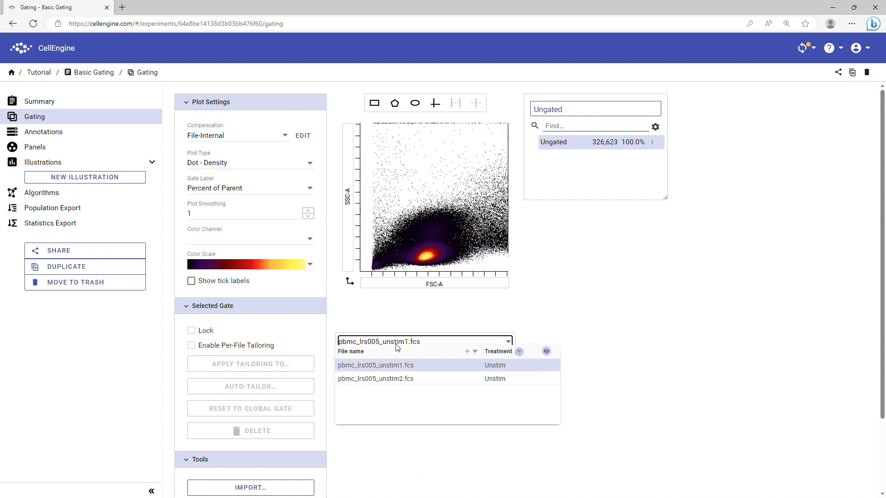
click(520, 353)
click(425, 466)
click(618, 396)
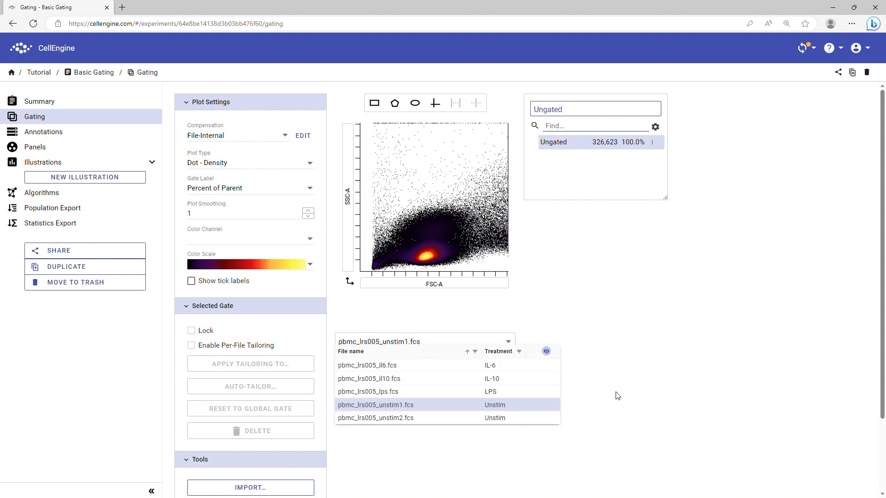
click(600, 389)
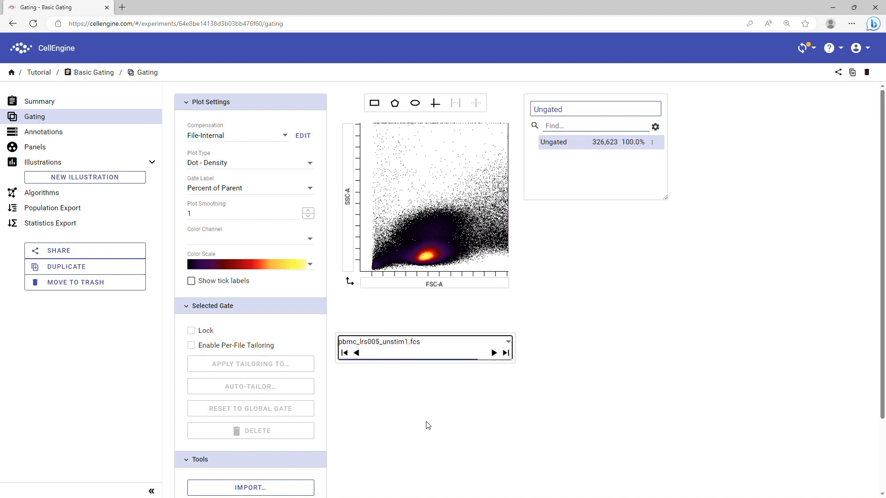
Step: Open the experiment's scale set for editing and review the scale types offered for the FSC-A channel
scroll(283, 293, down, 3)
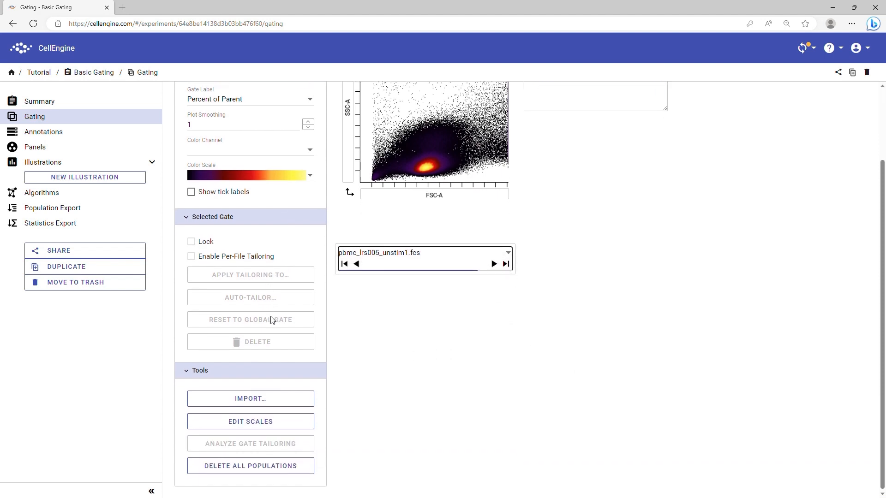
click(239, 428)
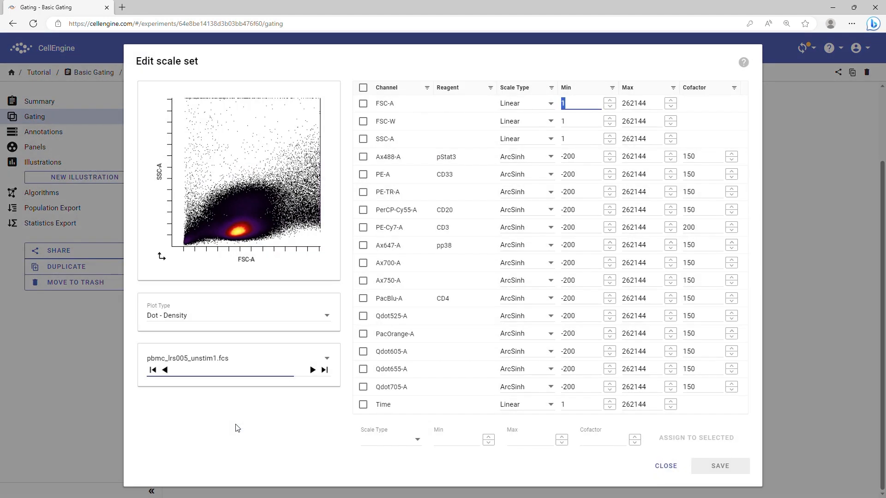
click(529, 103)
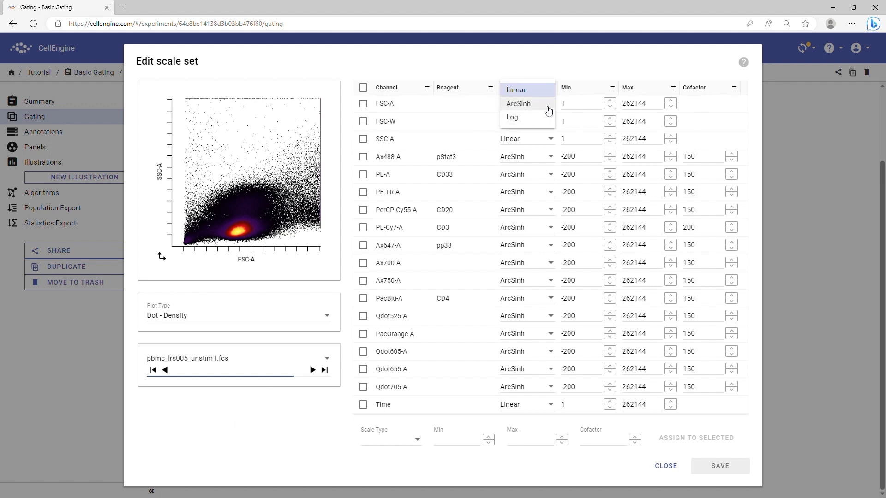
click(492, 74)
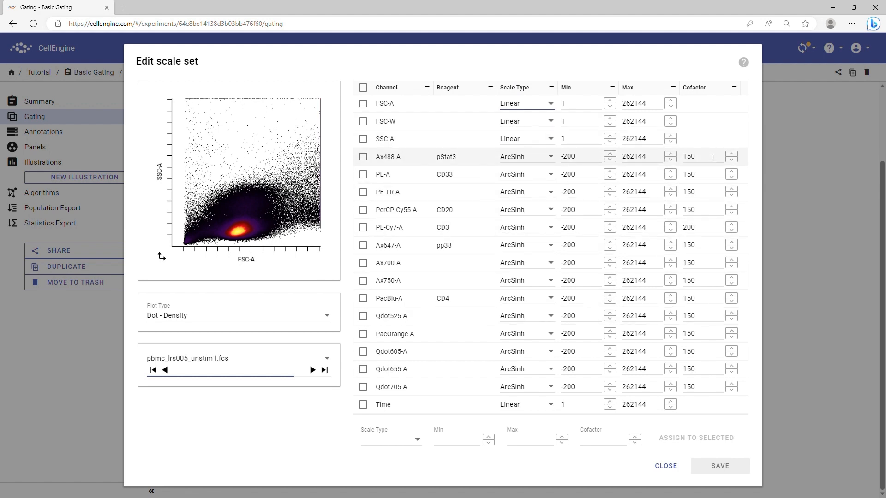
Step: Try cofactors of 1500 and 15 on the Ax488-A (pStat3) channel, and restore its cofactor to 150
click(713, 158)
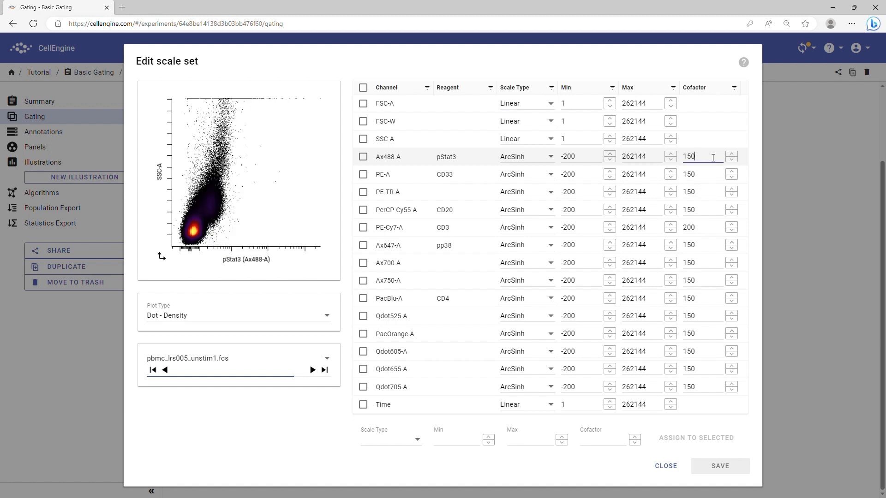
text(0)
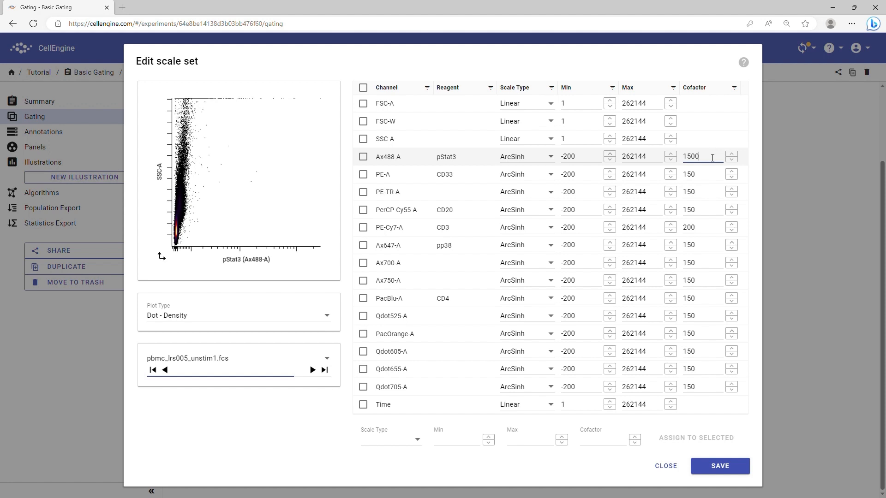
key(BackSpace)
key(BackSpace)
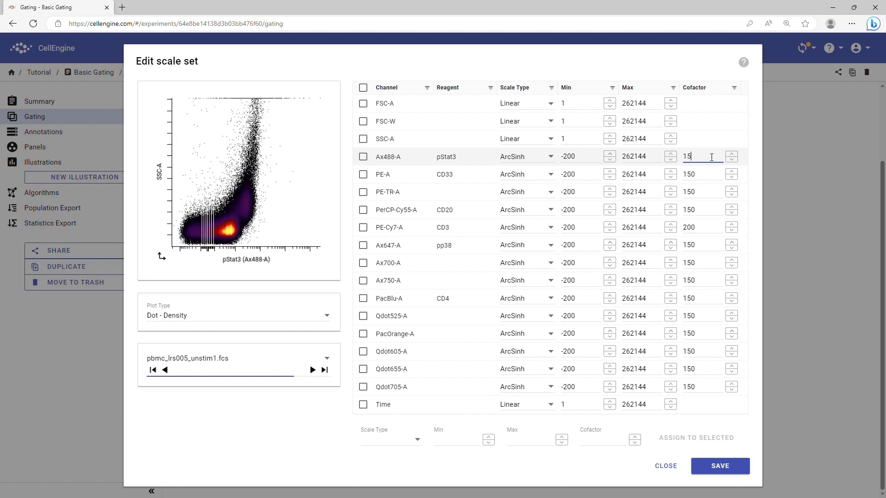
text(0)
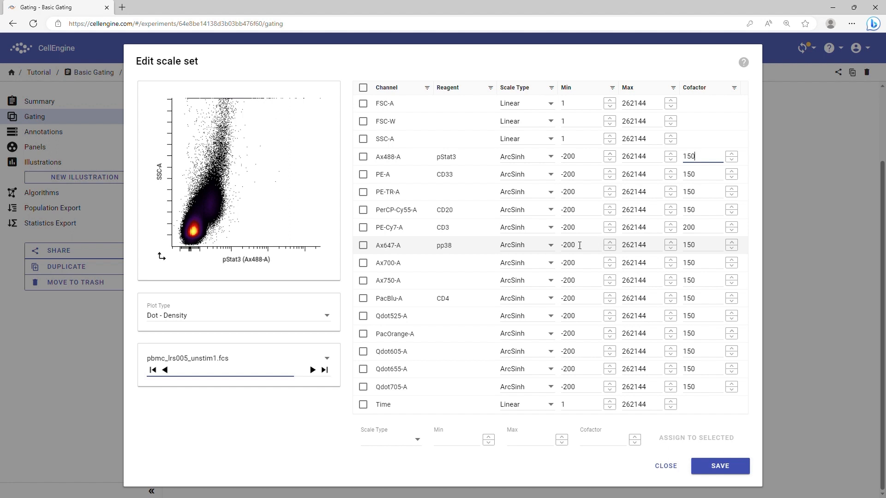
Step: Set the Ax647-A (pp38) channel's scale minimum to -500 and its cofactor to 250
click(569, 246)
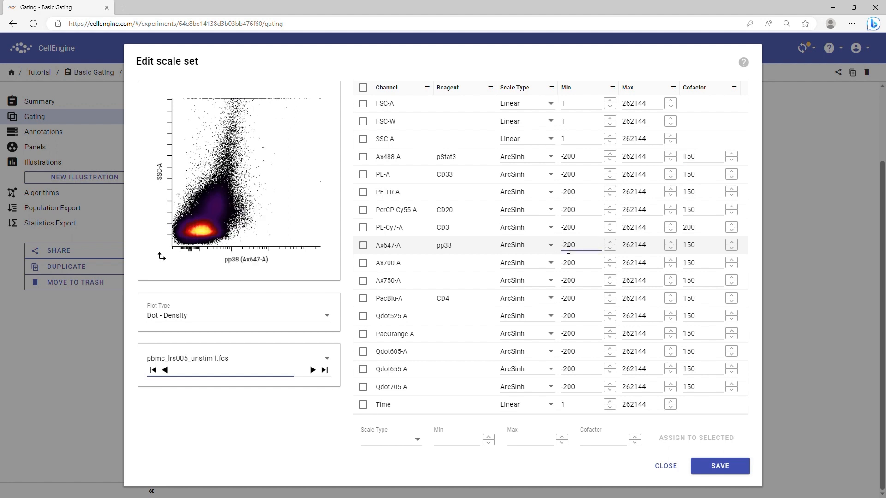
double_click(569, 246)
text(500)
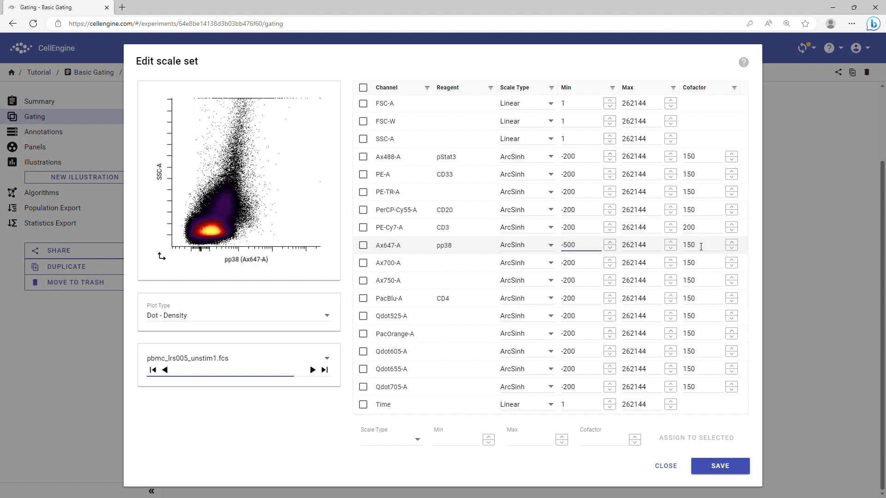
drag(688, 246, 678, 249)
text(2)
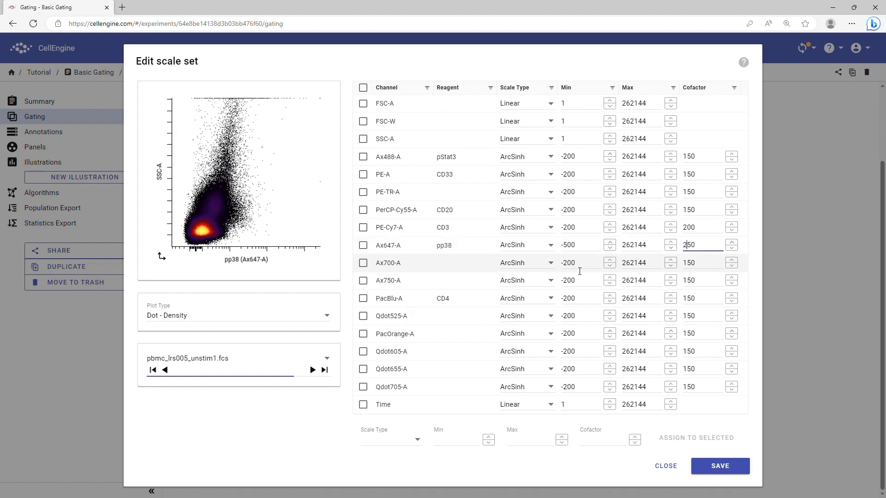
Step: Preview the Ax700-A channel, and change the preview plot's horizontal axis to pStat3 (Ax488-A)
click(579, 270)
click(207, 259)
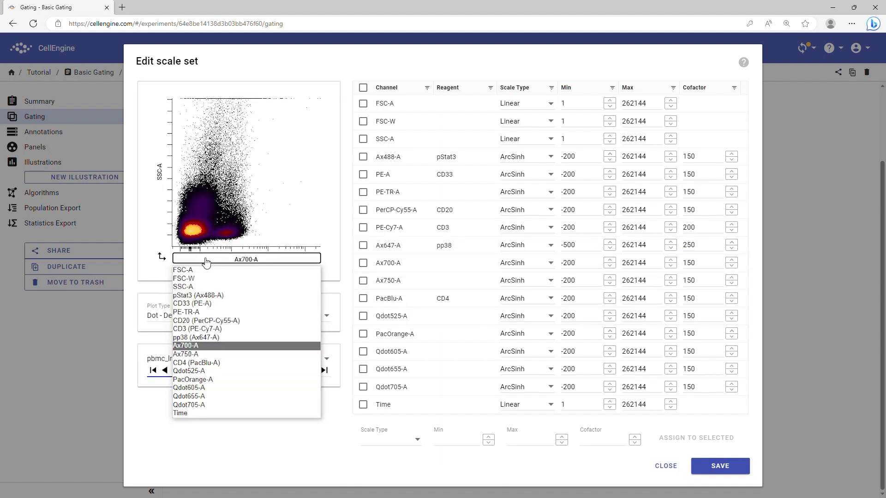
click(197, 295)
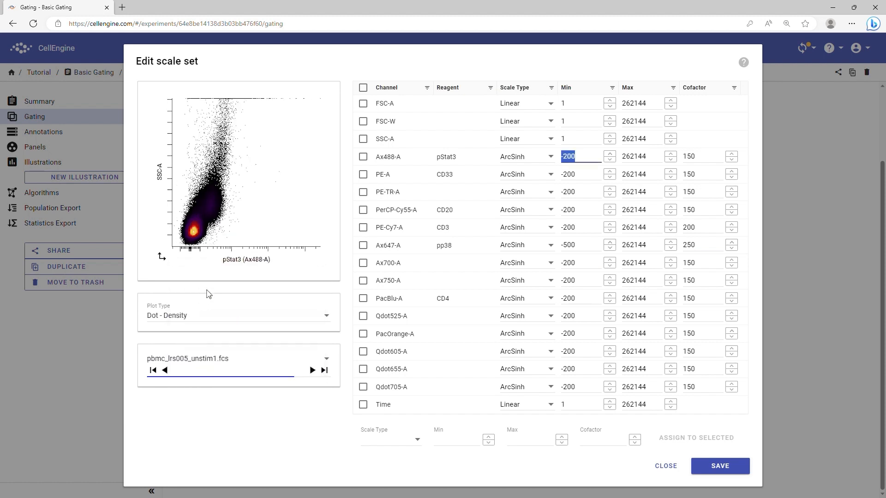
click(218, 290)
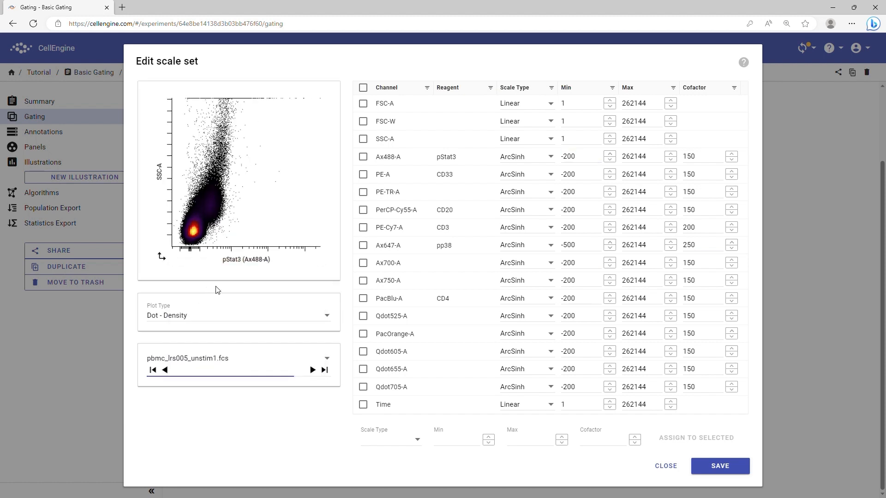
Step: Assign a scale minimum of -500 to the Ax488-A, PerCP-Cy55-A and PE-Cy7-A channels together
click(363, 158)
click(363, 227)
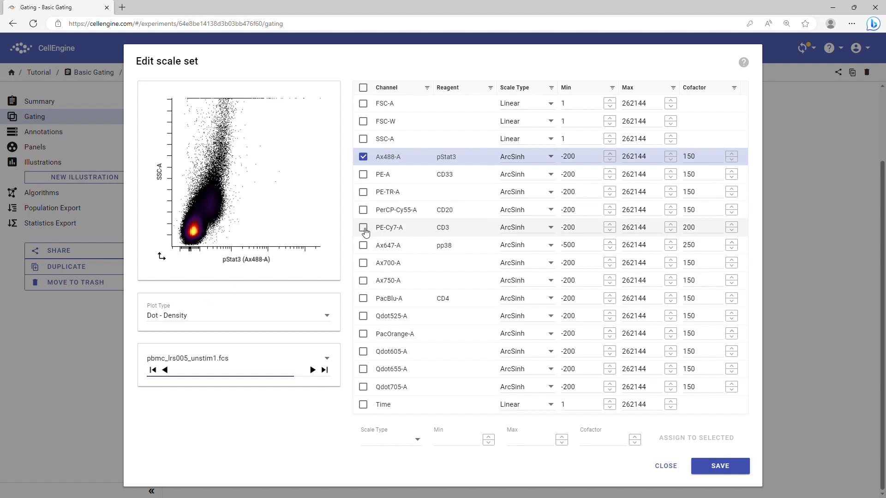
click(363, 210)
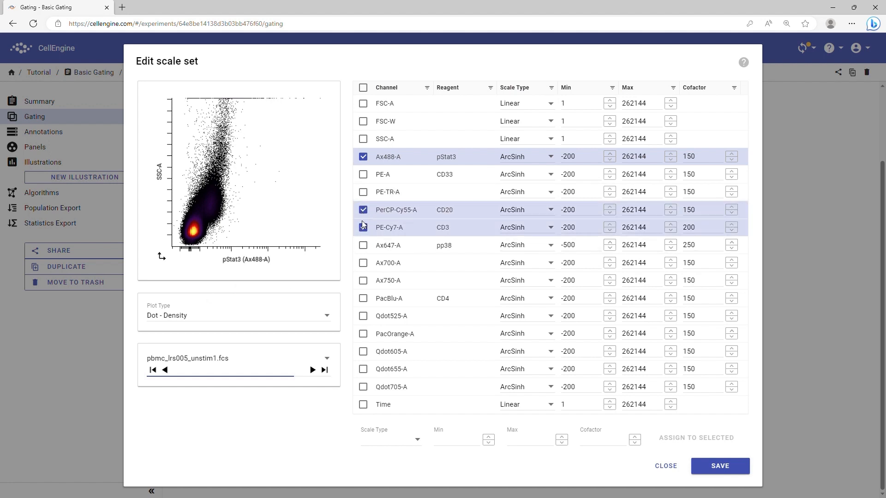
click(446, 440)
text(-)
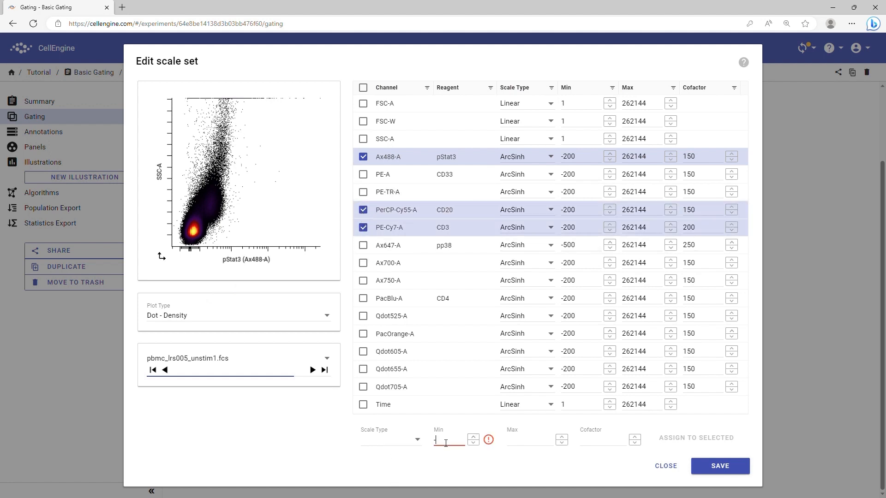
text(500)
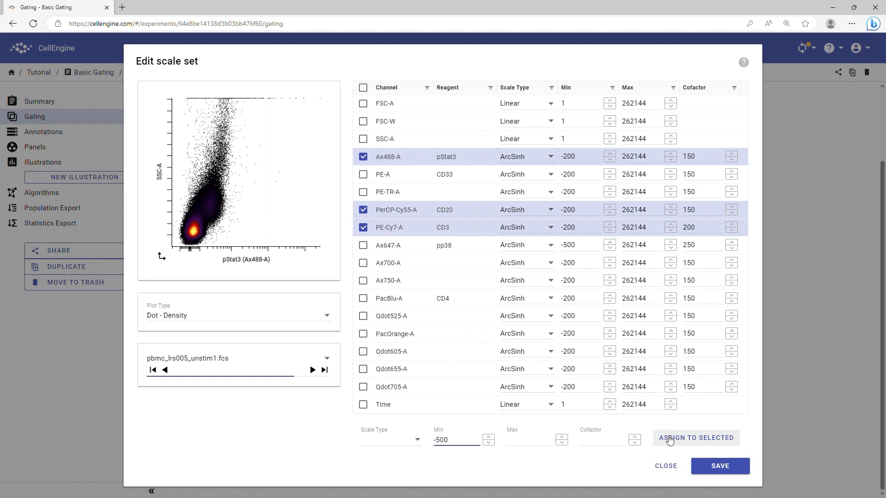
click(682, 444)
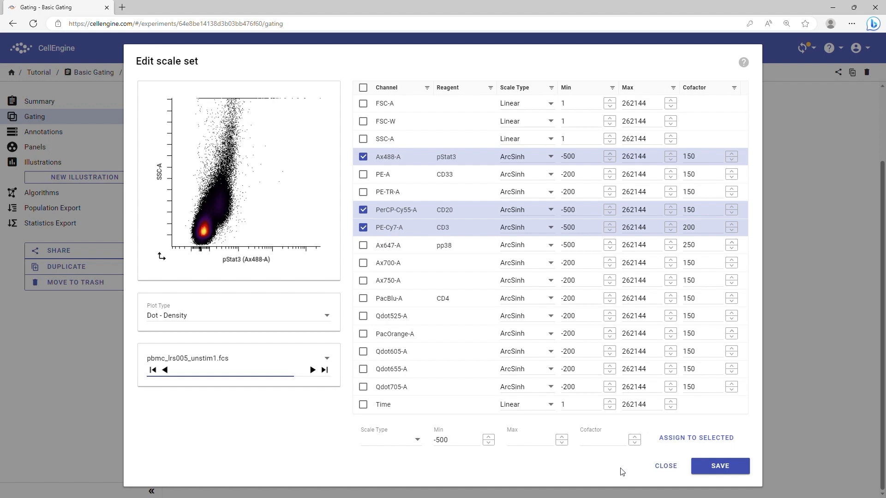
Step: Save the scale set, and view the compensation choices in the plot settings
click(739, 471)
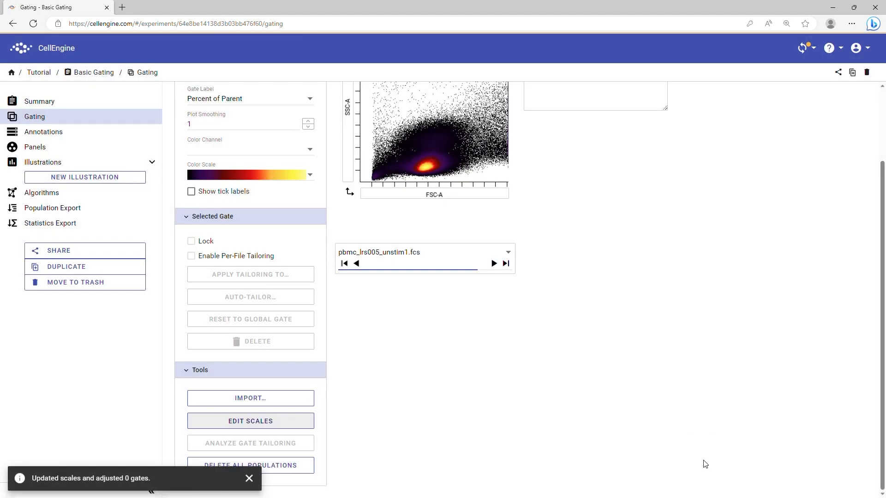
scroll(354, 414, up, 2)
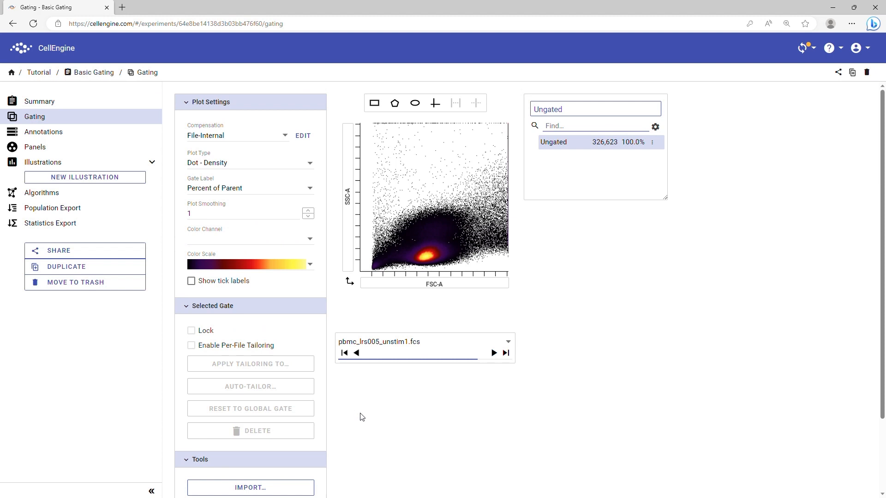
click(246, 136)
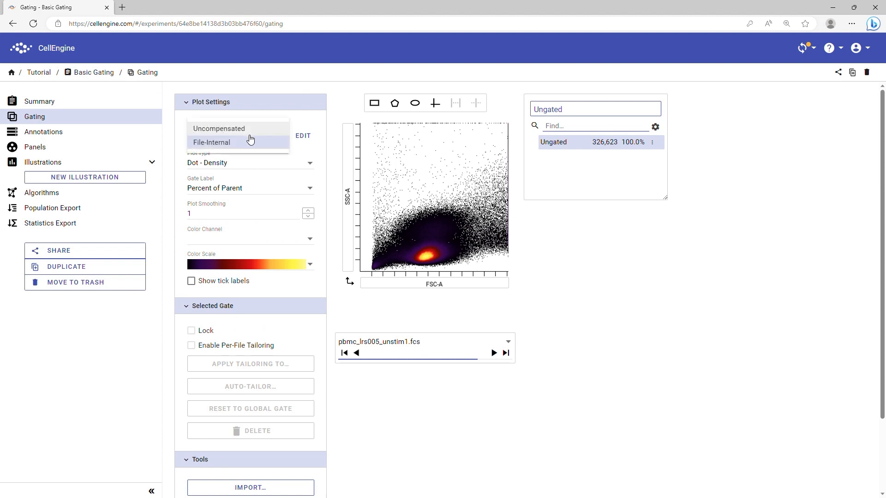
click(323, 150)
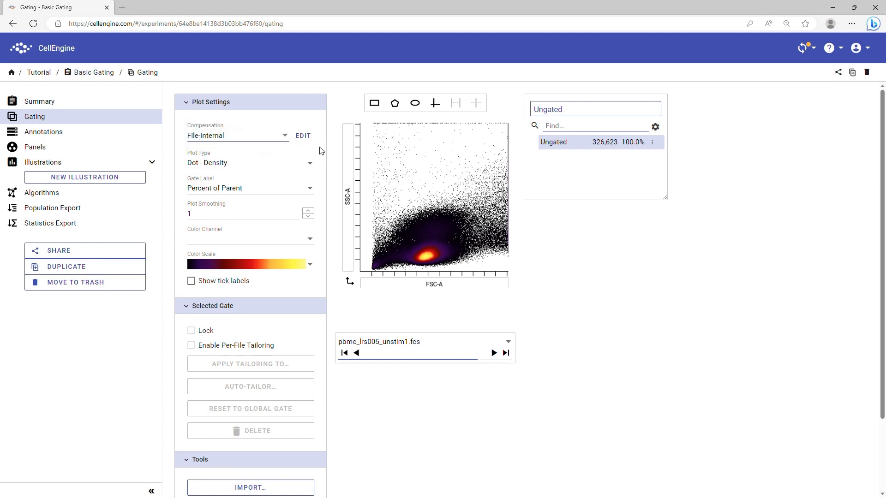
Step: Edit a copy of the File-Internal compensation, previewing CD4 against CD20, CD4 against pStat3, and Ax750-A against PE-TR-A
click(311, 138)
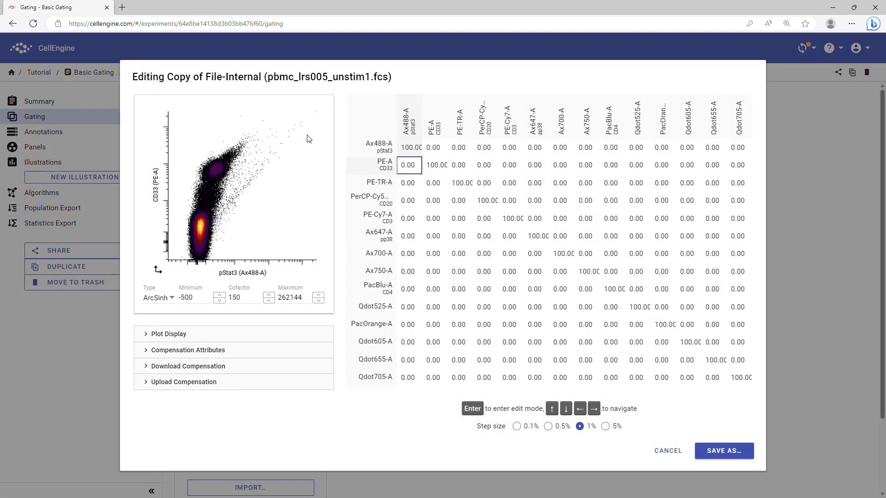
click(463, 236)
click(487, 290)
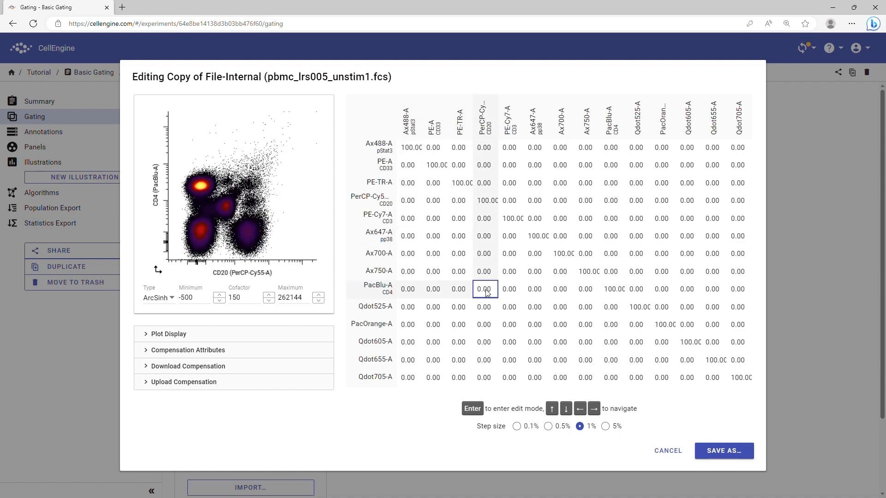
click(217, 273)
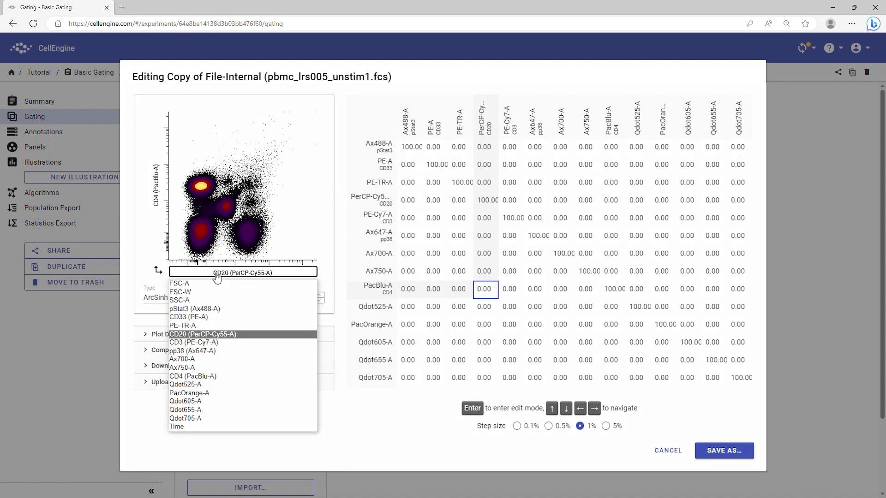
click(208, 310)
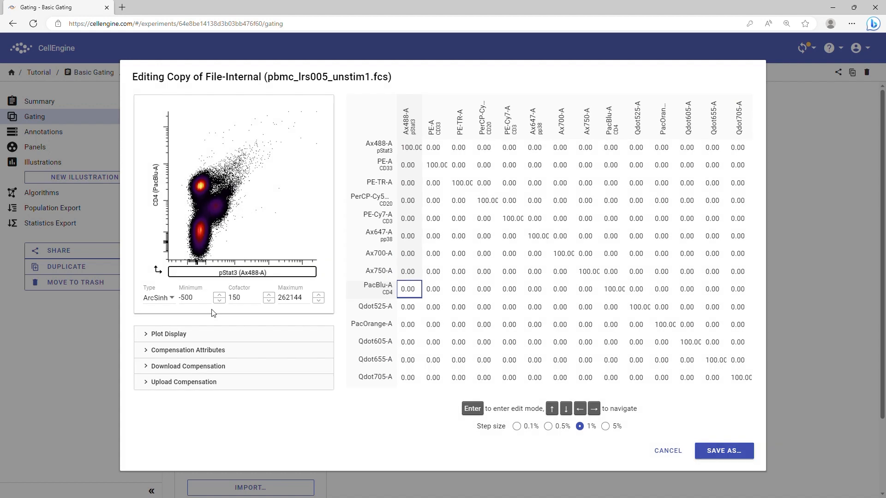
click(470, 275)
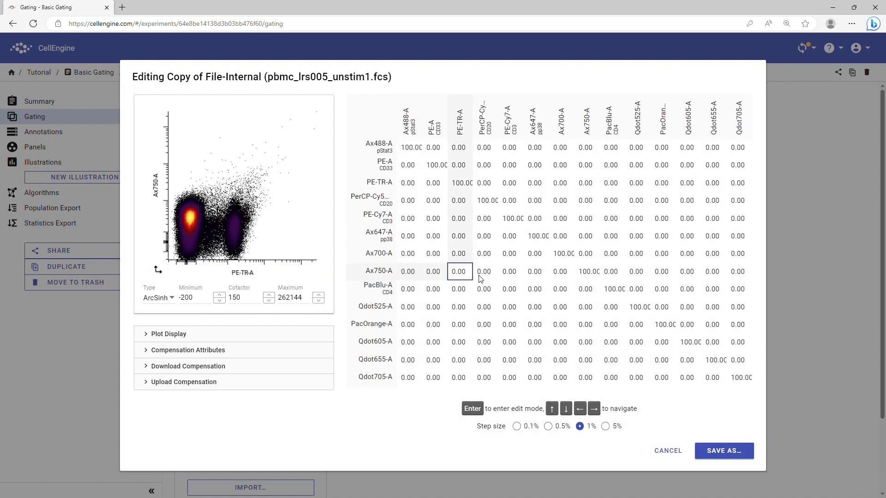
Step: Try a compensation value of 1 in the matrix cell at row PacOrange-A, column Ax700-A
key(Right)
key(Down)
key(Right)
key(Right)
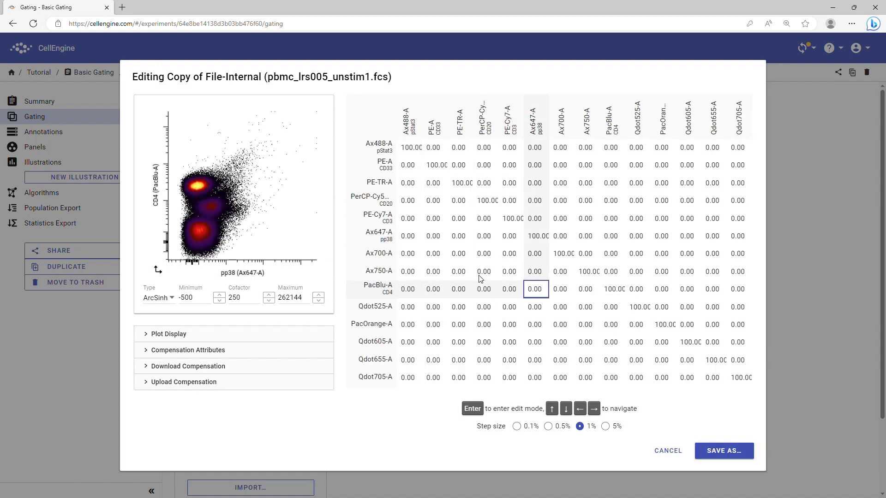
key(Right)
key(Down)
key(Down)
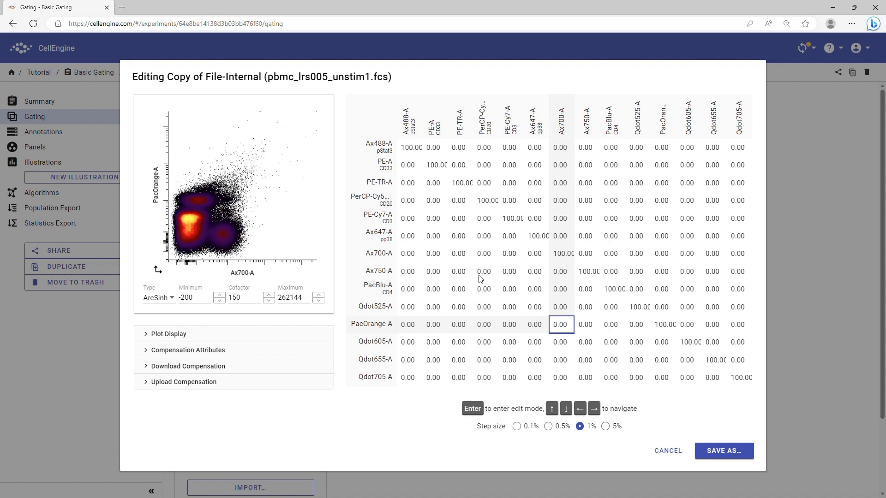
key(Return)
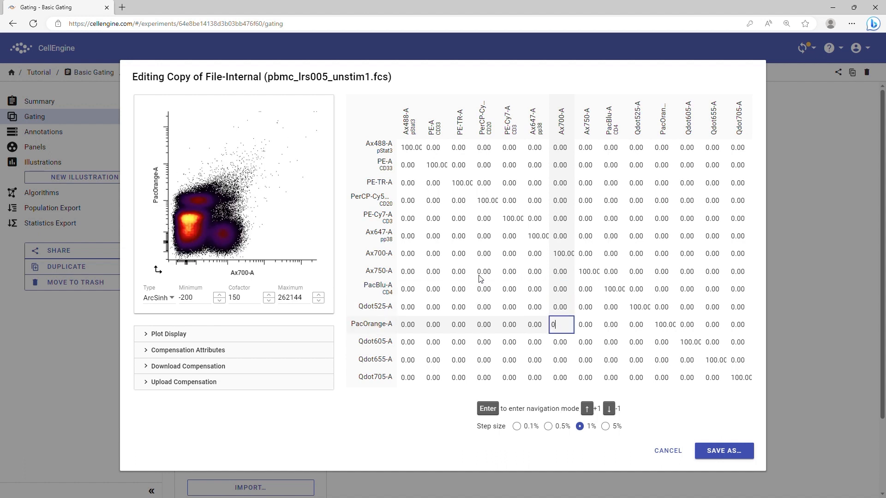
key(Up)
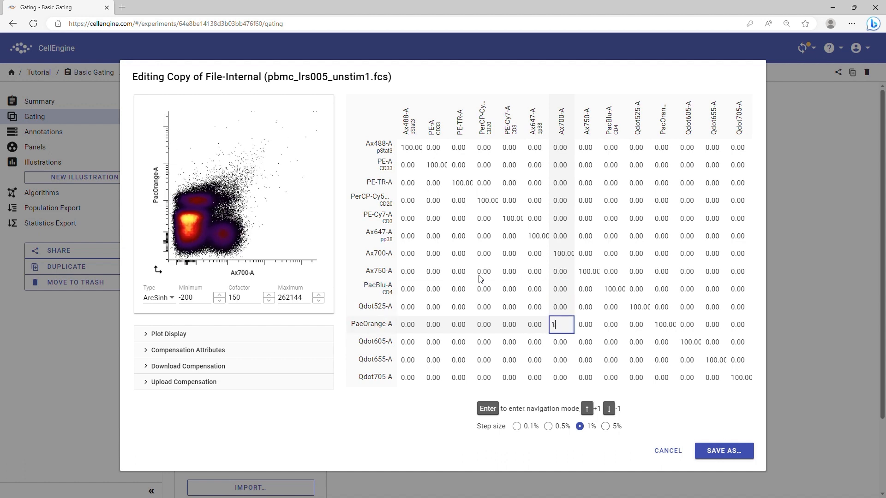
key(Escape)
Step: Examine the preview plots for other cells up to row PerCP-Cy55-A (CD20), column Ax647-A (pp38)
key(Up)
key(Up)
key(Up)
key(Up)
key(Up)
key(Up)
key(Up)
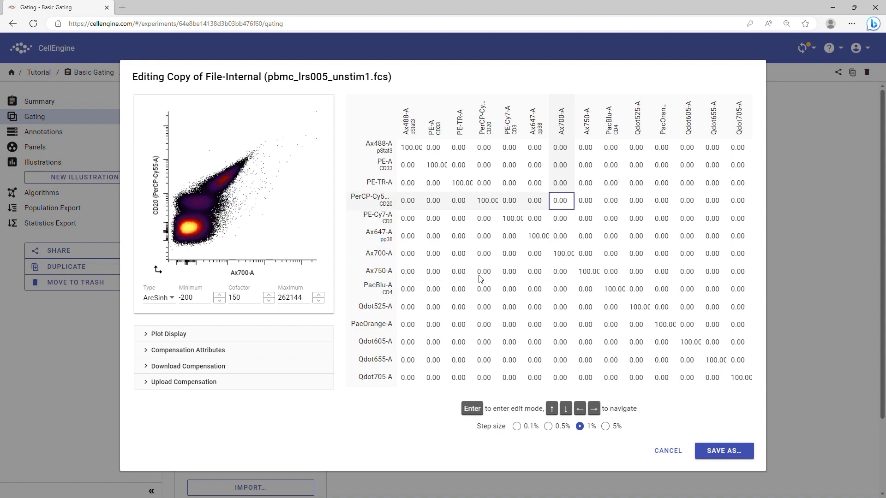
key(Up)
key(Down)
key(Left)
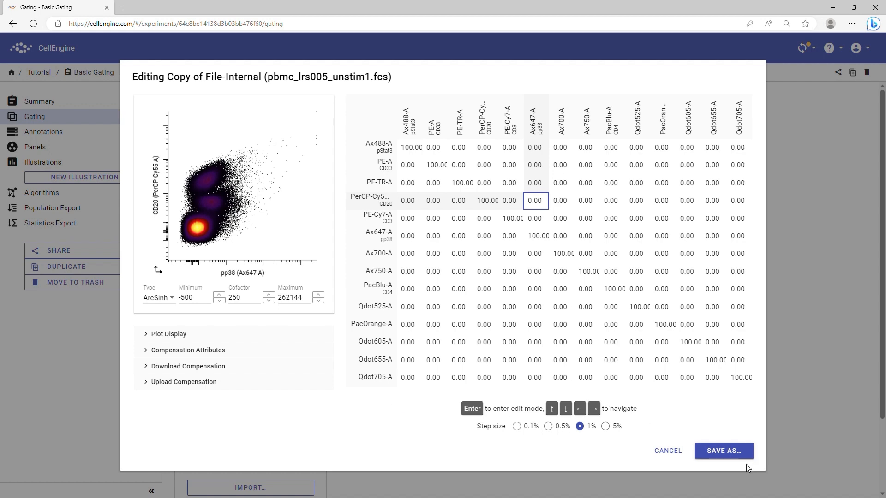
Step: Save the compensation copy under the name "Example"
click(725, 451)
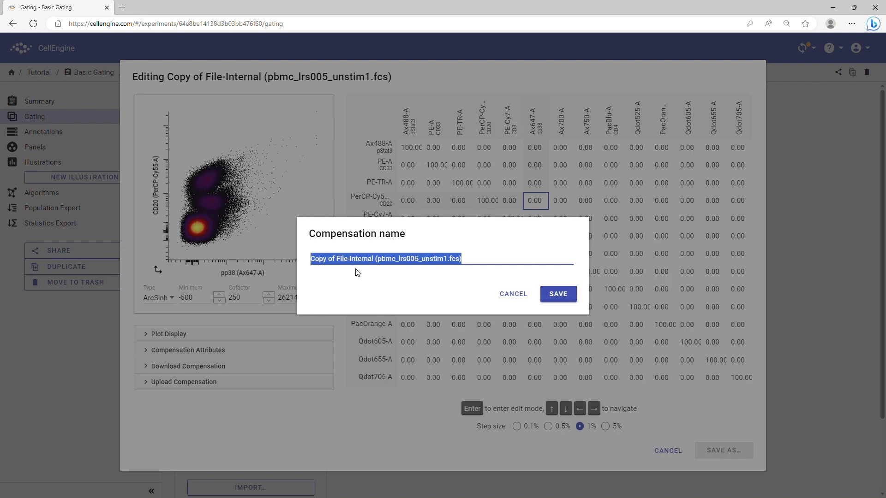
text(Example)
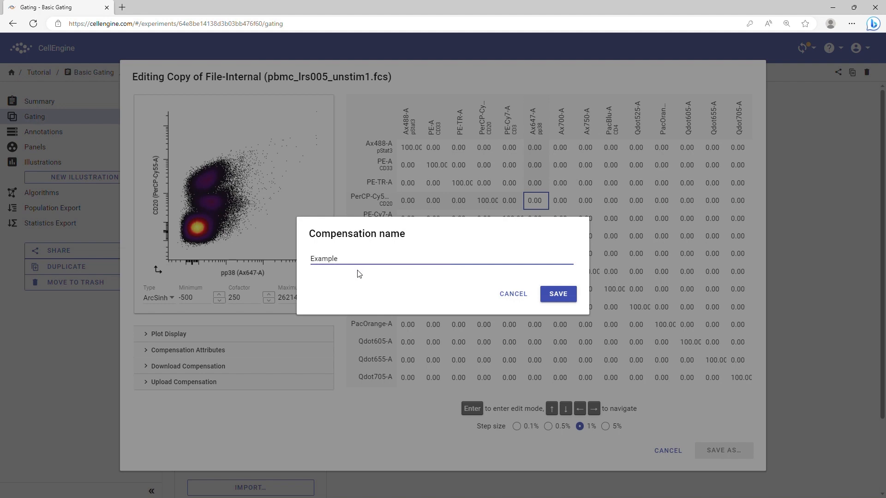
key(Return)
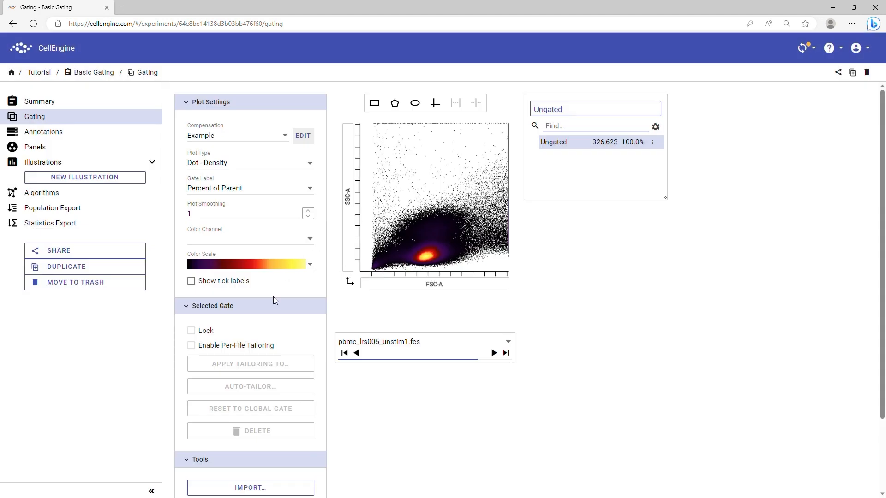
Step: Switch the plot compensation to Uncompensated, and set it back to Example
click(230, 138)
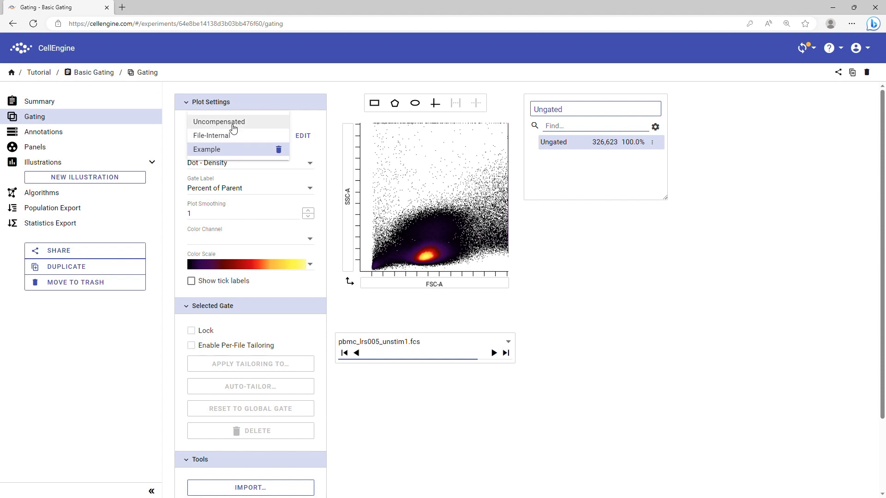
click(226, 121)
click(244, 137)
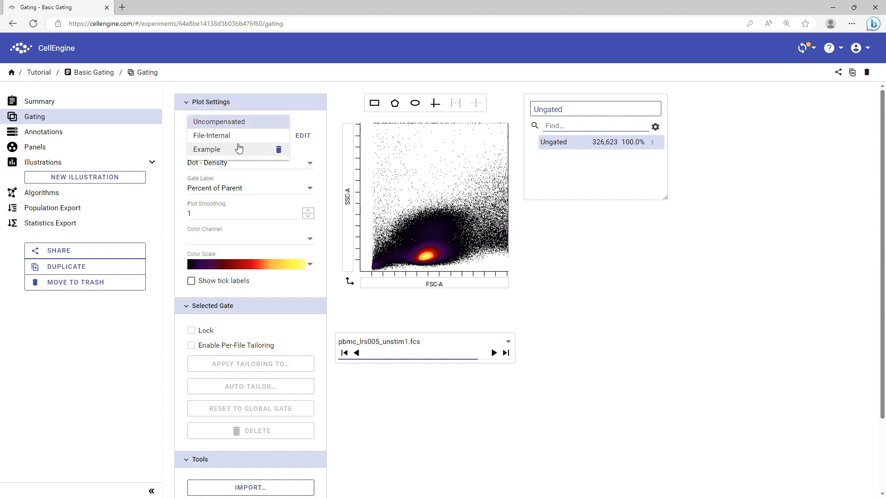
click(235, 154)
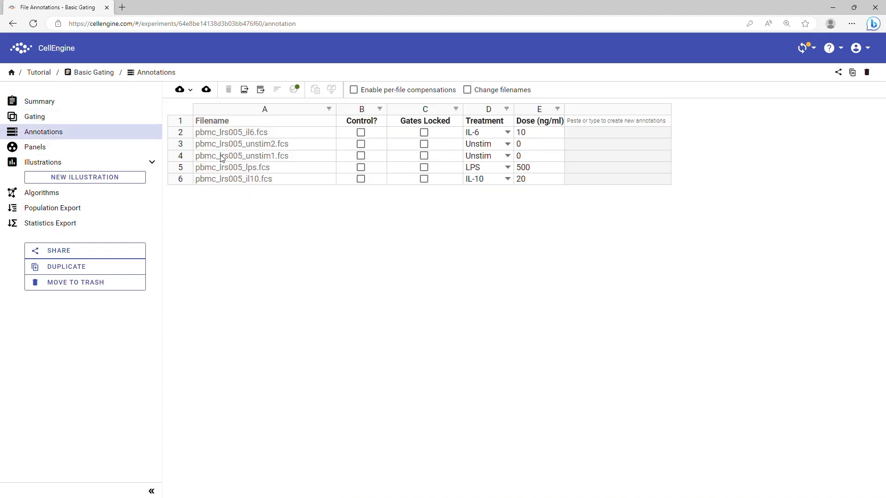
Step: In the file annotations, enable per-file compensations, assigning Uncompensated to pbmc_lrs005_il6.fcs and File-Internal to pbmc_lrs005_unstim1.fcs
click(366, 94)
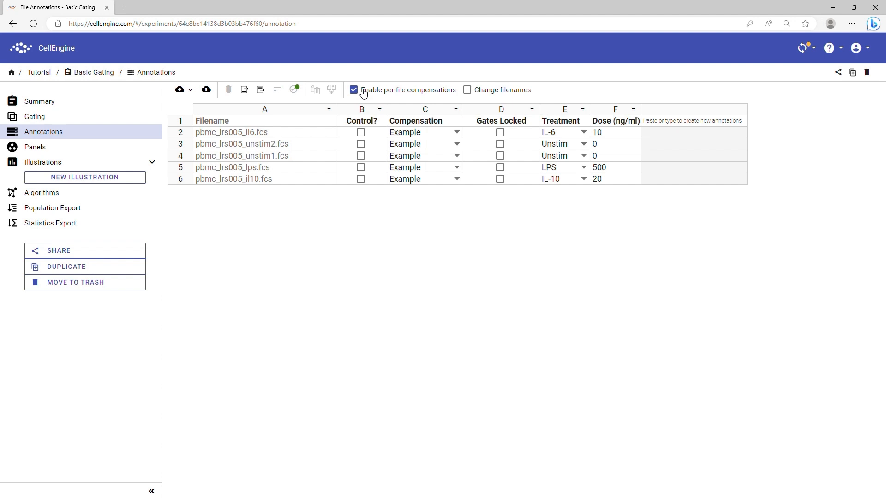
click(457, 132)
click(433, 154)
click(442, 171)
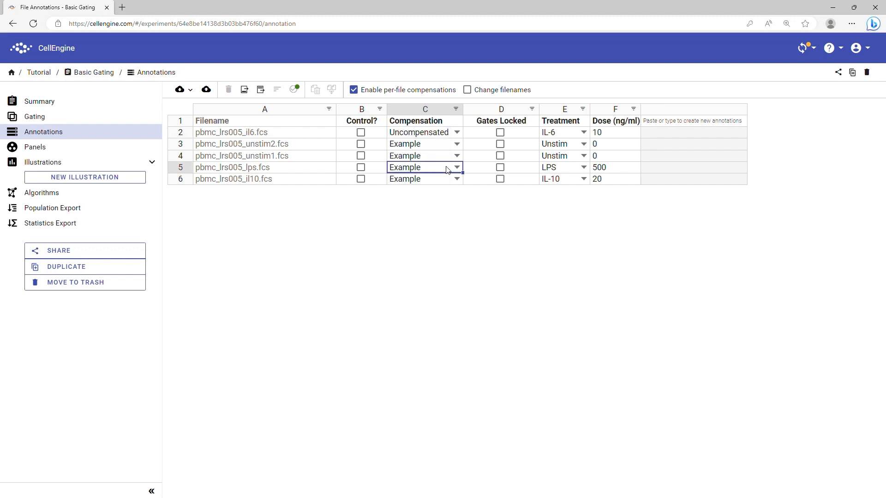
click(458, 157)
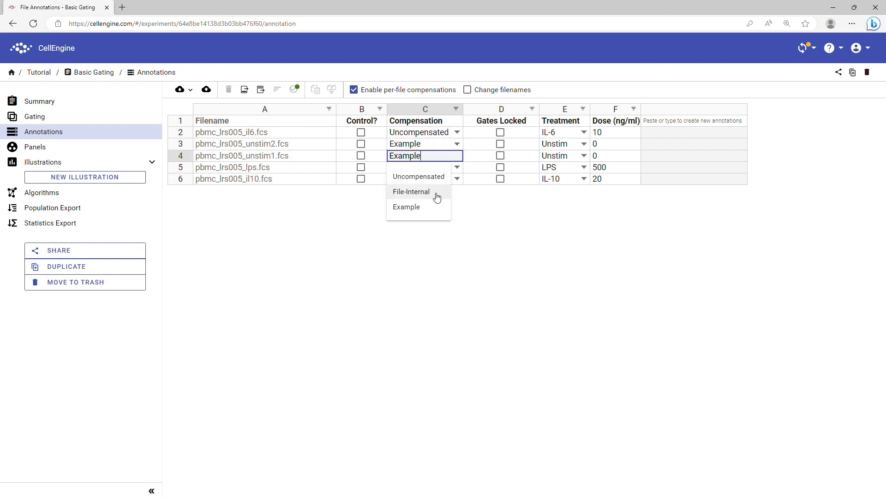
click(425, 193)
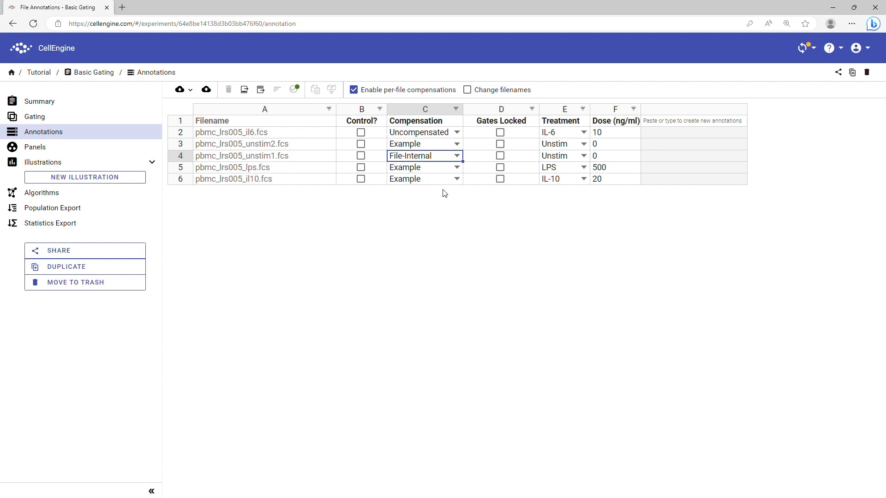
click(359, 91)
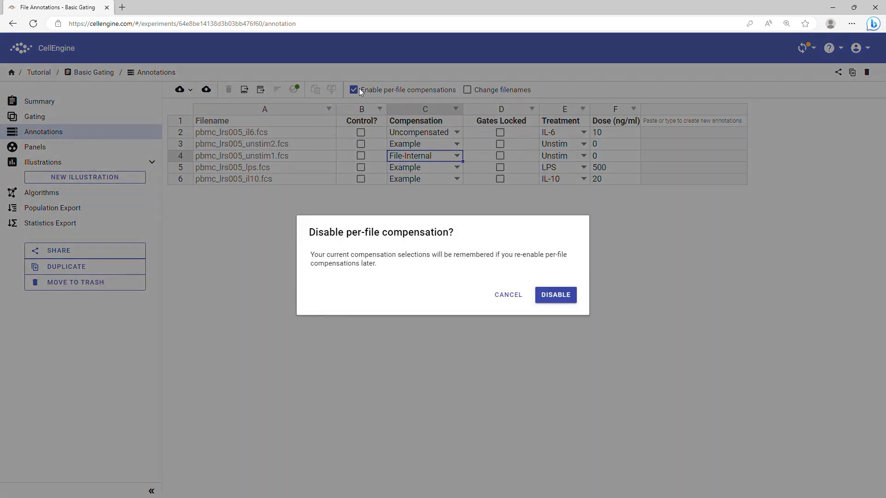
click(512, 295)
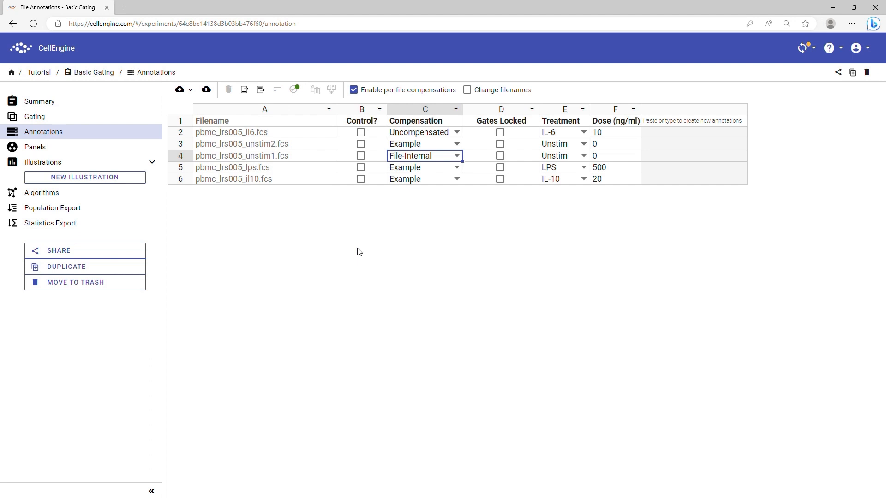
Step: Return to the gating page and check the per-file compensation across the FCS files, ending on the first file
click(57, 120)
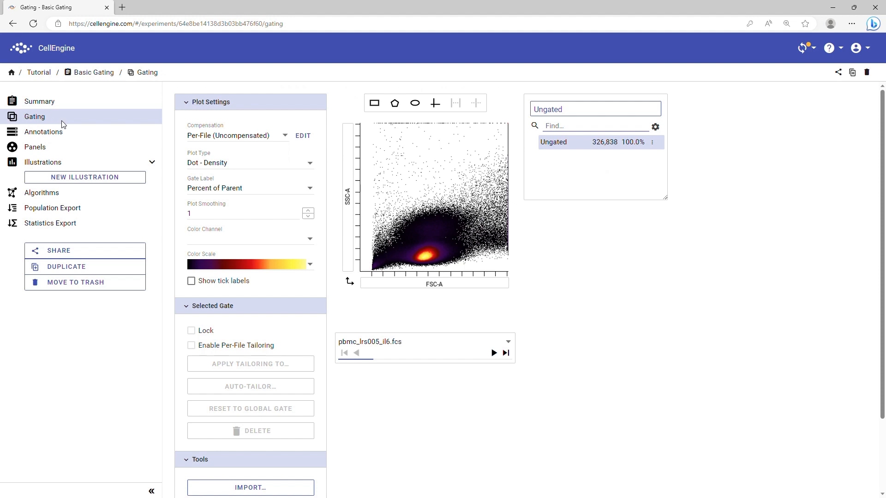
click(246, 140)
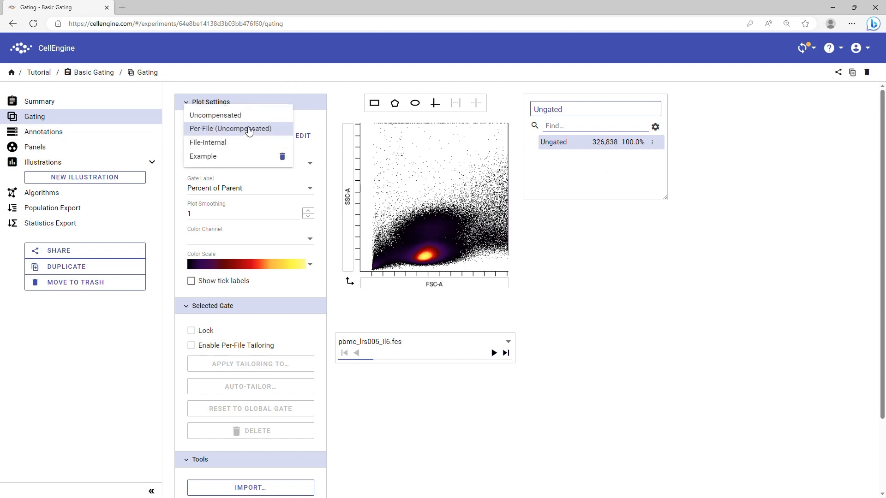
click(330, 141)
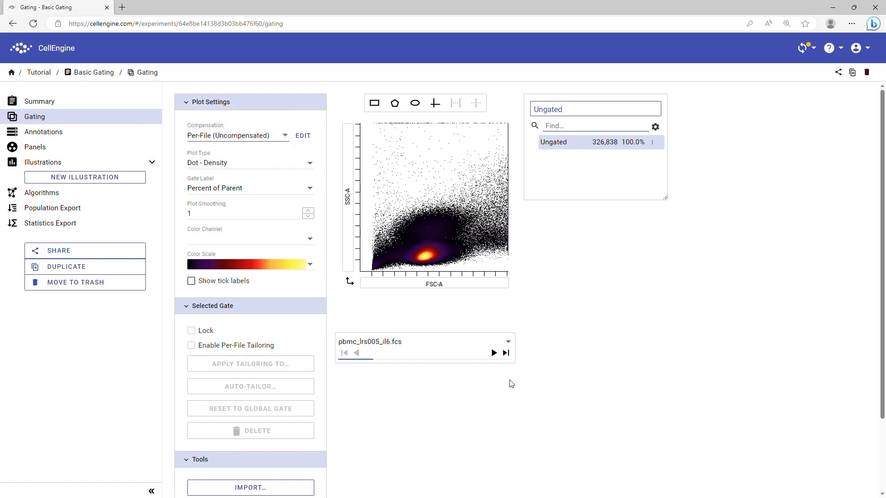
click(496, 354)
click(495, 353)
click(494, 353)
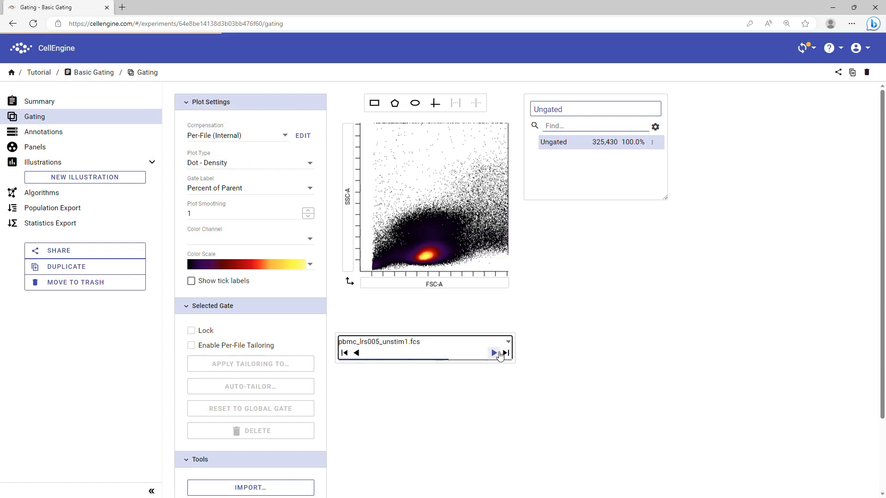
click(345, 353)
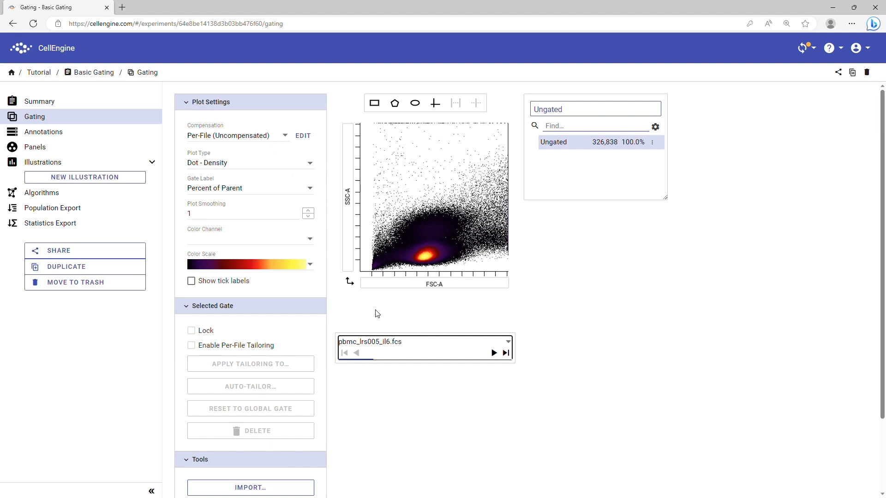
Step: Set the plot's color scale to the blue-to-red rainbow gradient
click(280, 269)
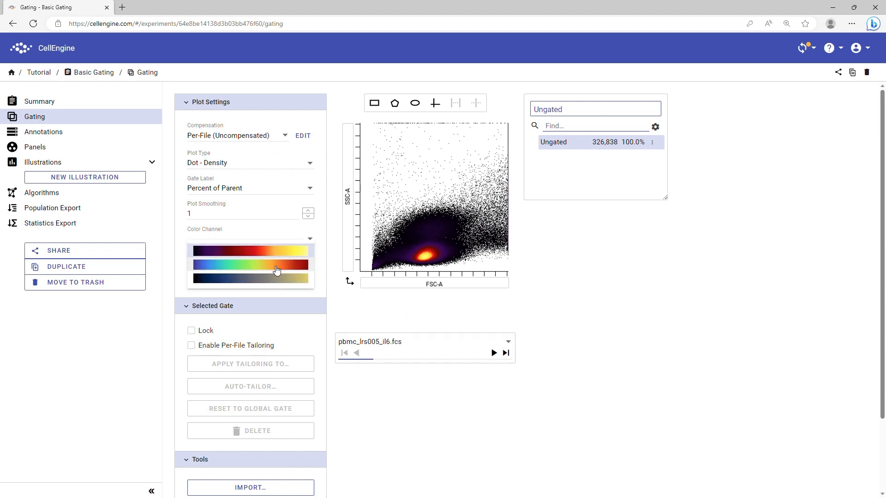
click(273, 270)
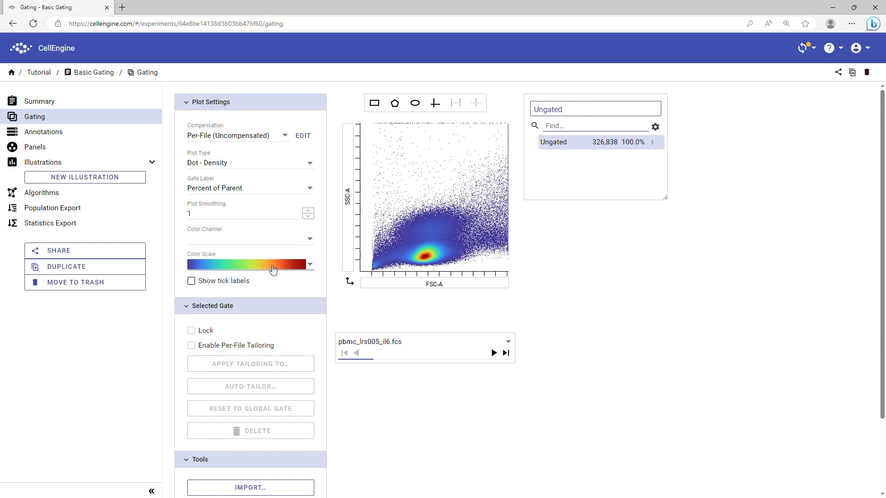
Step: Change the plot type to Dot and color the events by the pStat3 (Ax488-A) channel
click(273, 165)
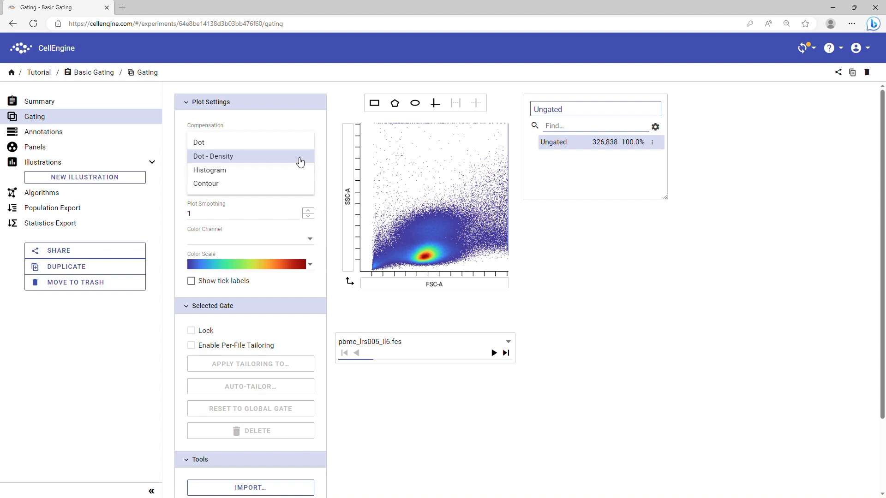
click(254, 143)
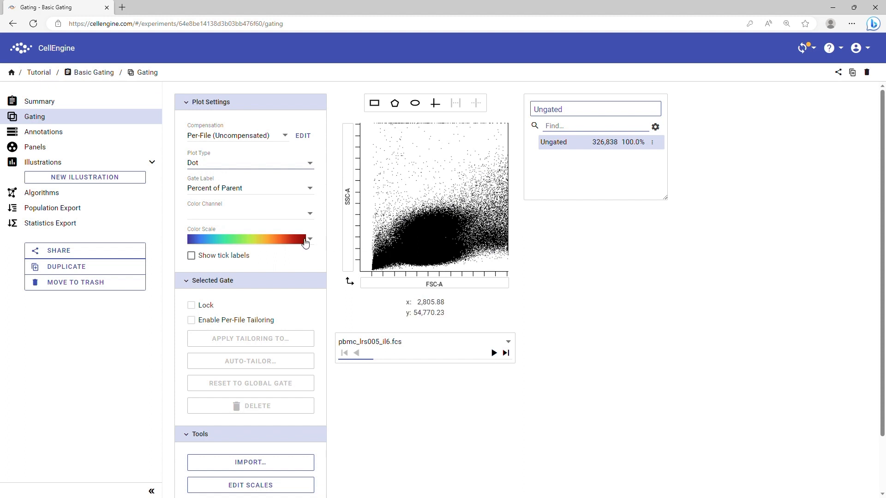
click(238, 216)
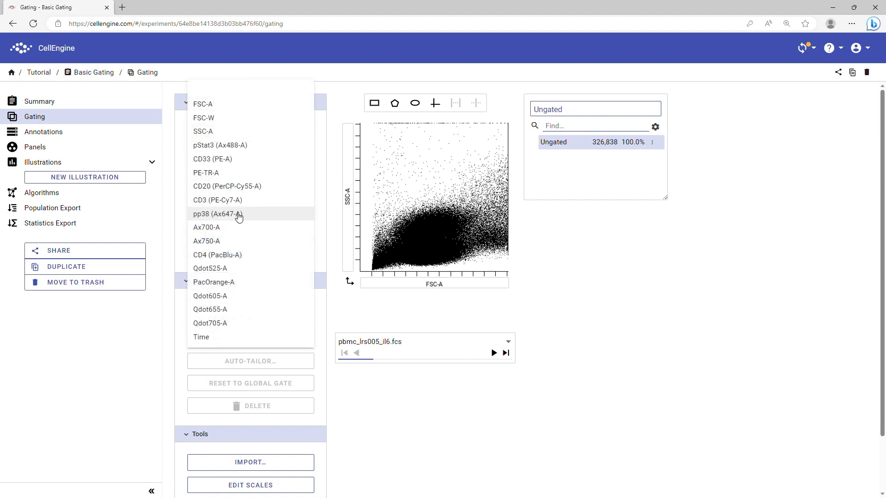
click(232, 147)
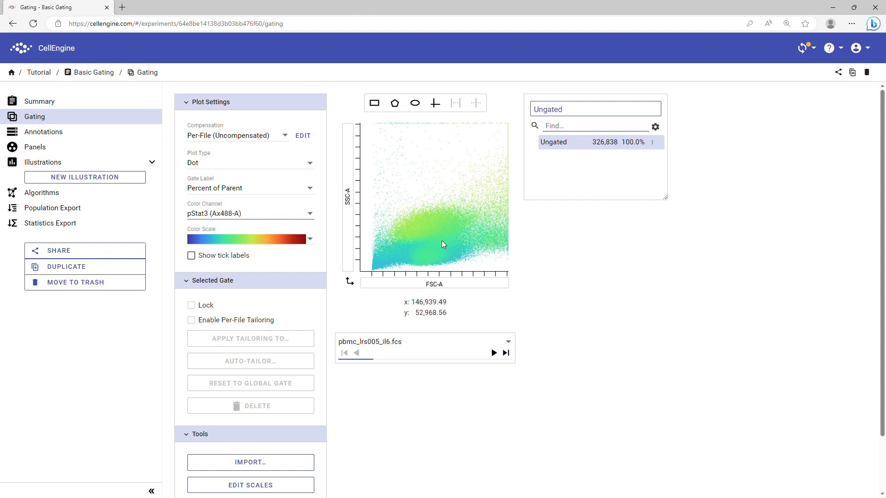
Step: Change the plot type to Contour and raise the plot smoothing to 3
click(238, 167)
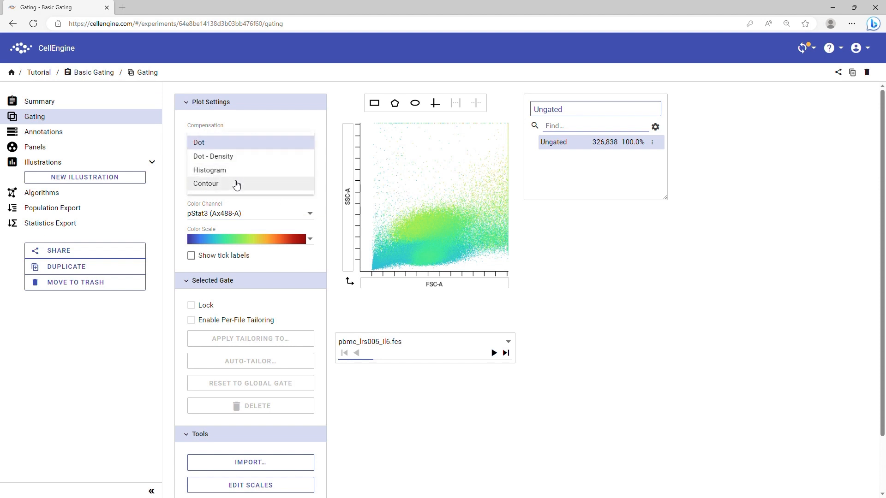
click(237, 184)
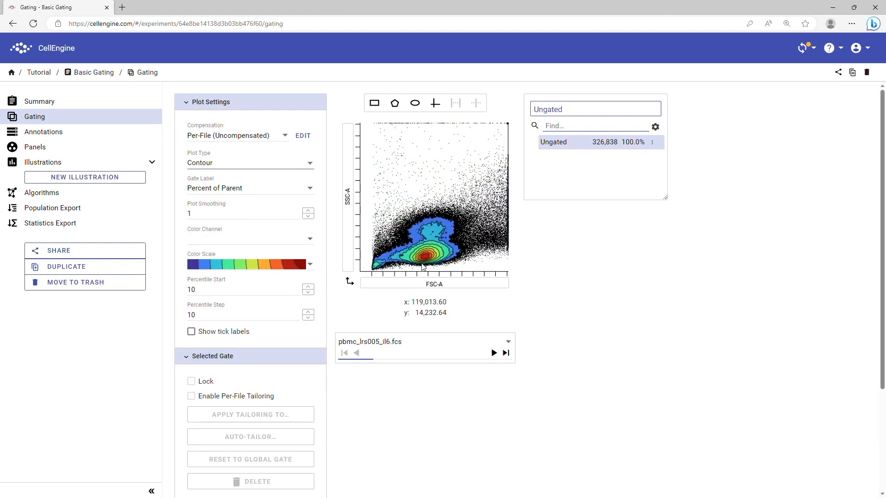
click(308, 210)
click(308, 211)
click(308, 211)
click(308, 211)
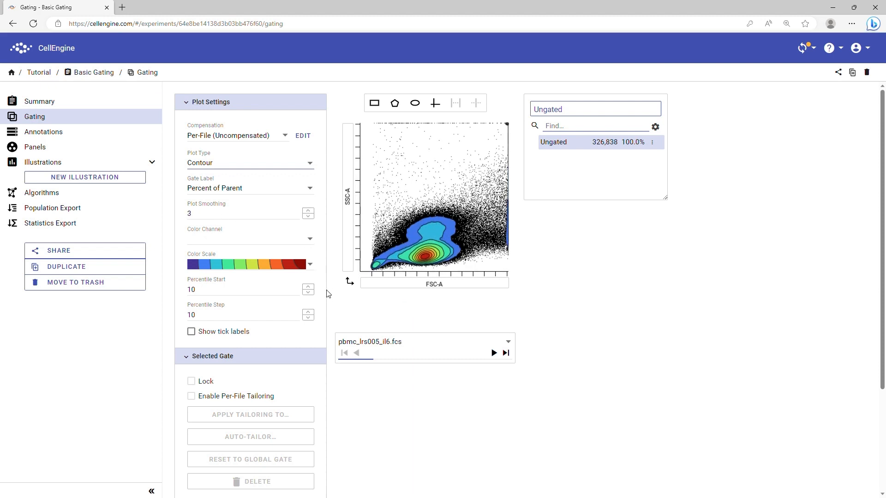
Step: Try a contour percentile step of 20 and a percentile start of 15, and return the plot type to Dot - Density
drag(195, 319, 183, 317)
text(2)
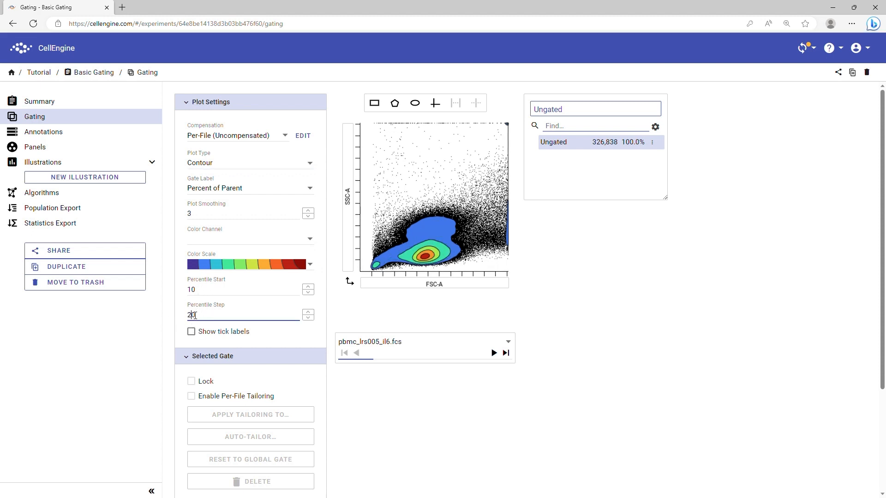
key(ctrl+z)
drag(191, 291, 201, 295)
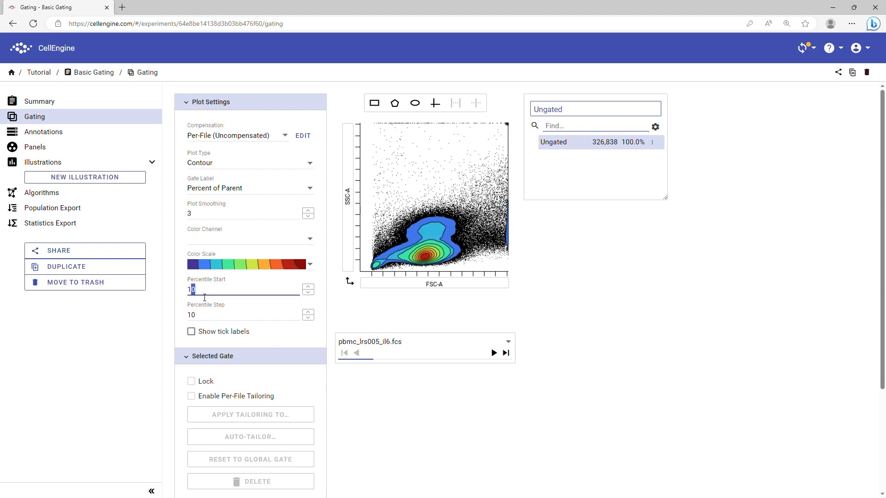
text(5)
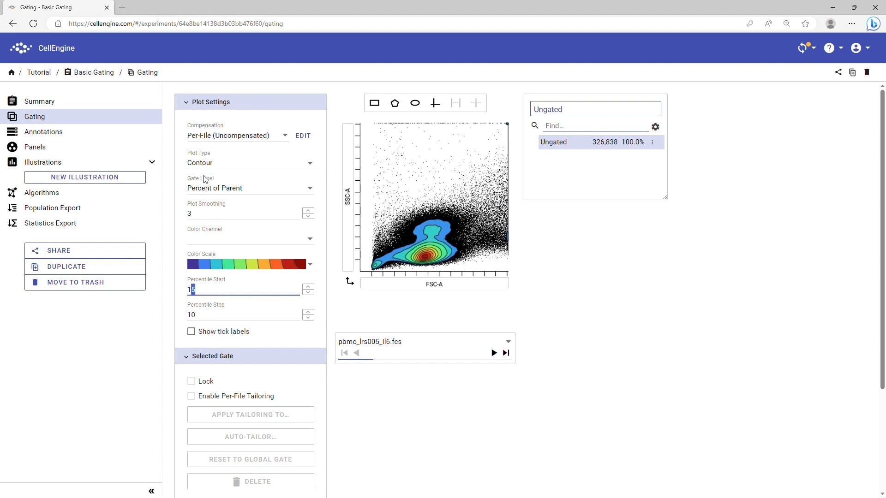
click(205, 164)
click(204, 156)
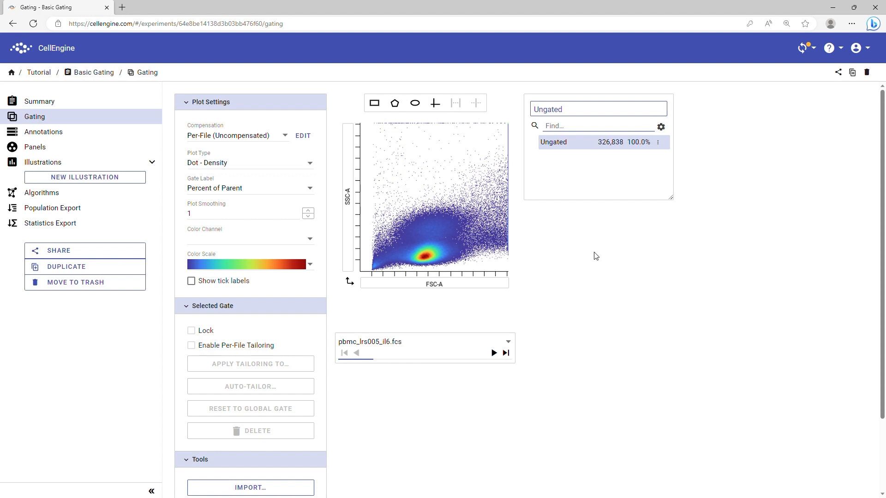
Step: Draw a rectangle gate named "Cells" around the main FSC-A/SSC-A cluster, and set the gate label to Name
click(374, 103)
drag(391, 200, 471, 276)
text(Cell)
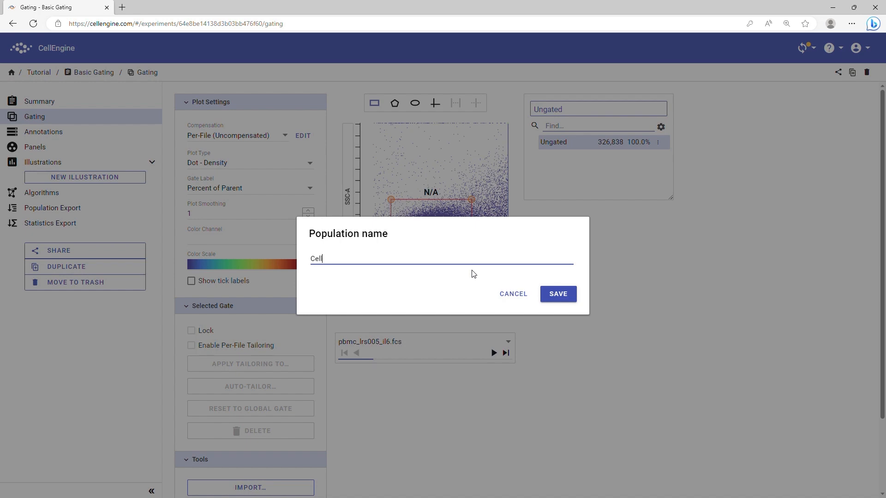
text(s)
key(Return)
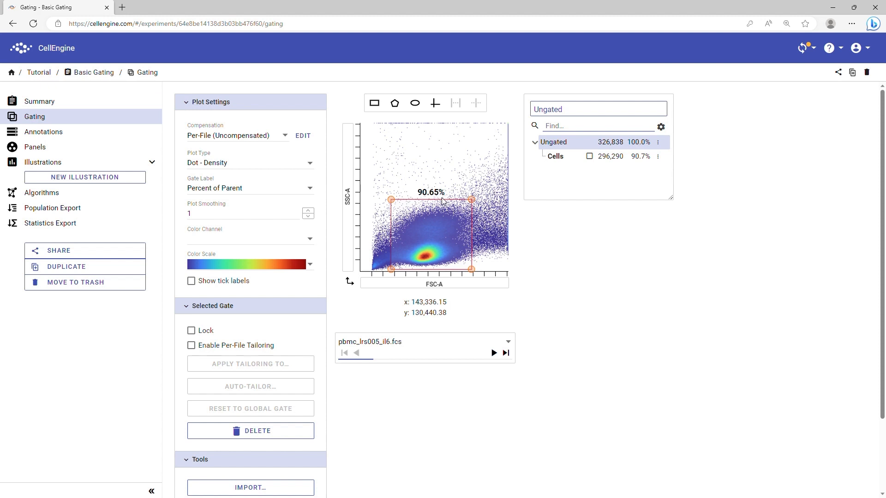
click(249, 189)
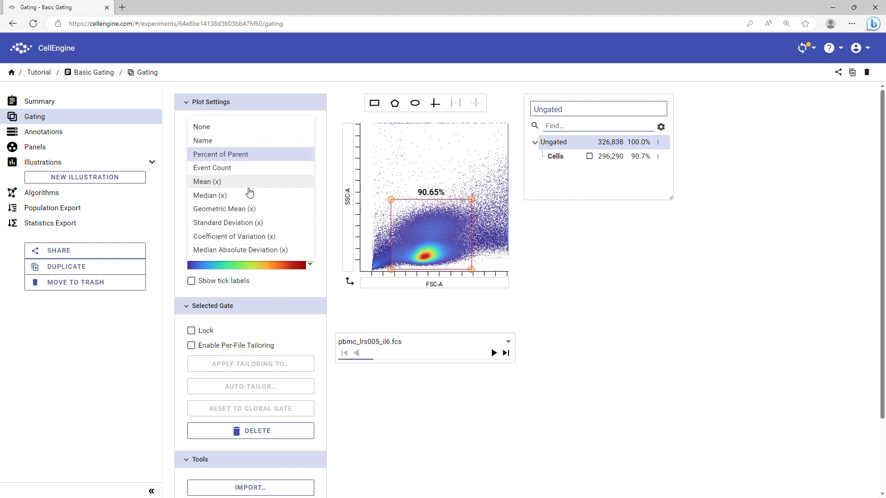
click(240, 141)
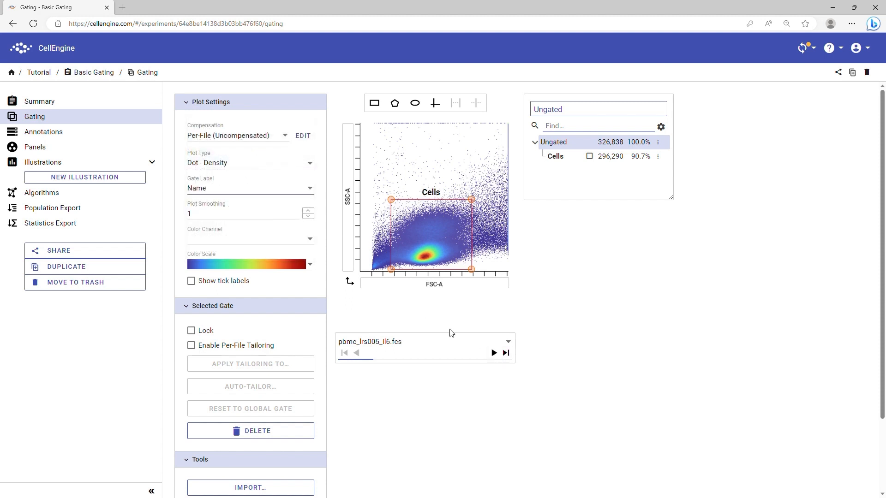
Step: For pbmc_lrs005_il10.fcs, plot CD20 (PerCP-Cy55-A) against CD3 (PE-Cy7-A) within the Cells population
click(493, 353)
click(353, 191)
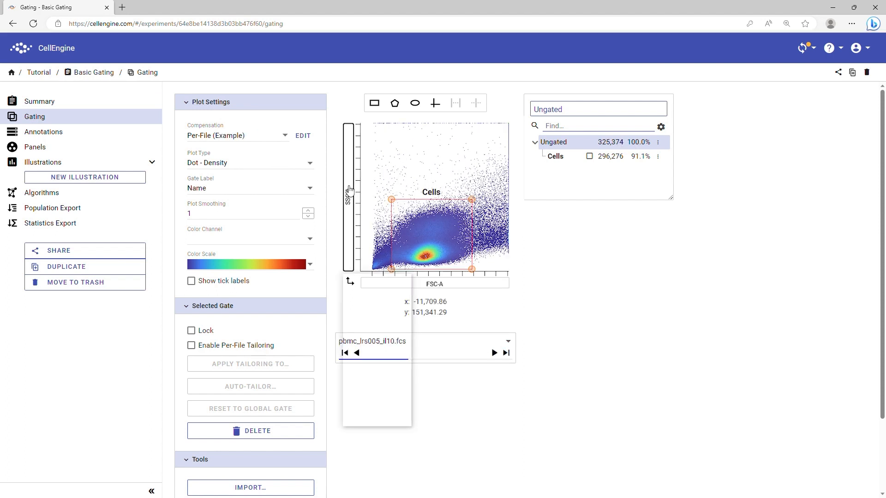
click(358, 329)
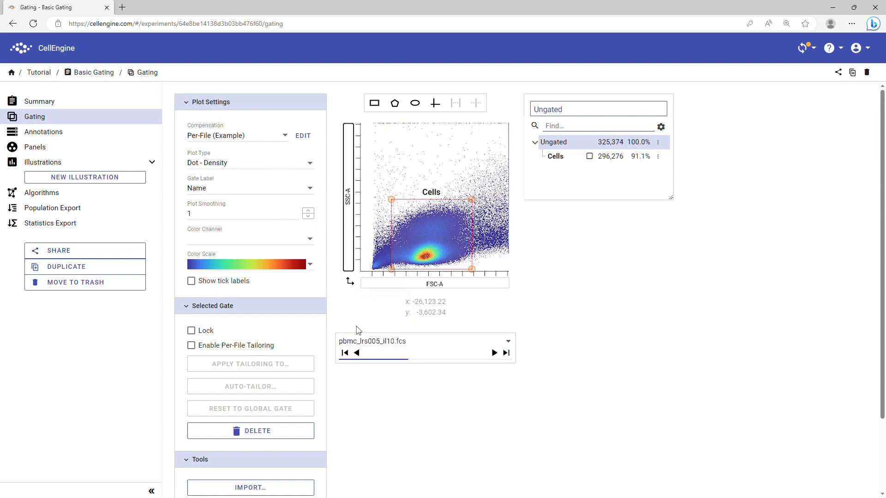
click(386, 283)
click(385, 353)
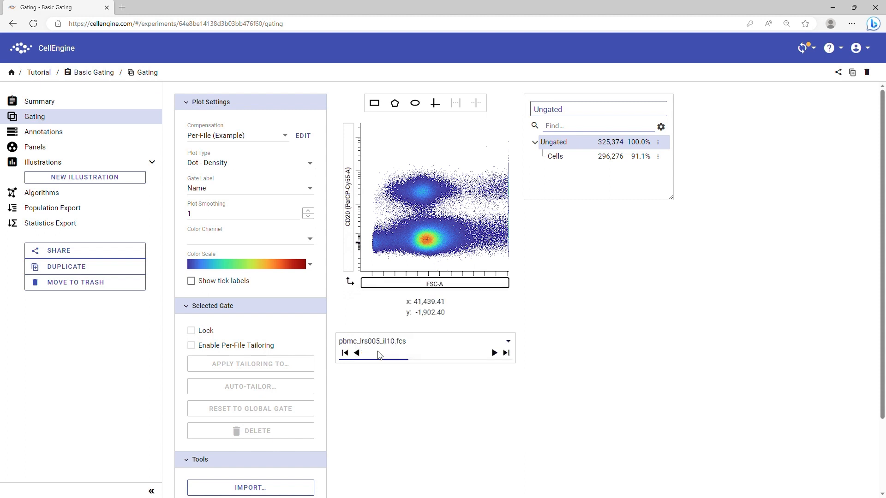
click(588, 156)
Step: Draw a five-point polygon gate around the CD20-positive, CD3-low cluster and name the population "B cells"
click(394, 102)
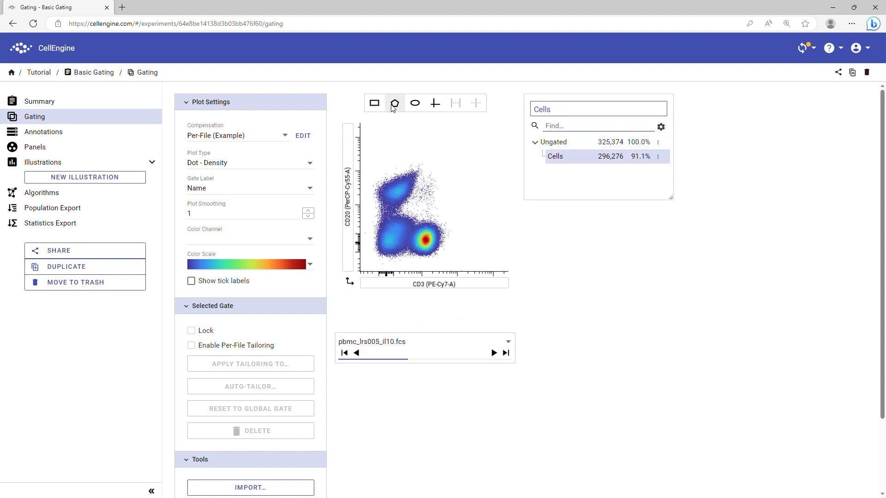
click(374, 210)
click(369, 182)
click(409, 159)
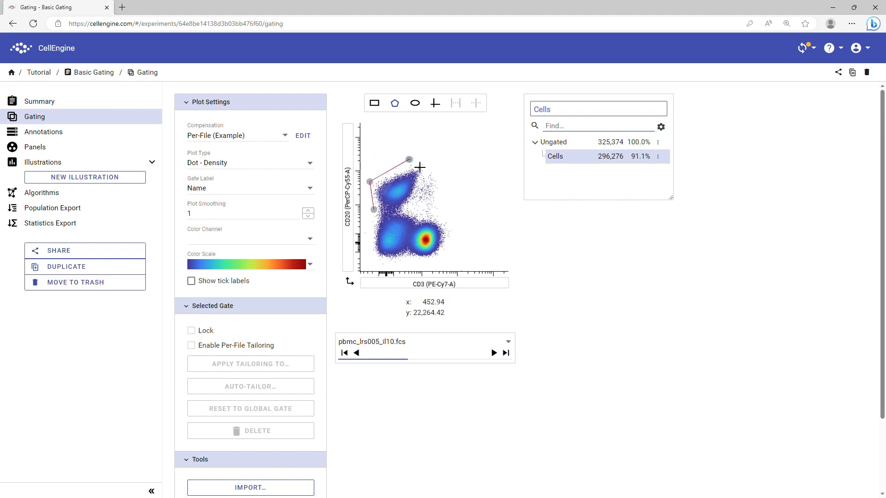
click(436, 180)
double_click(412, 208)
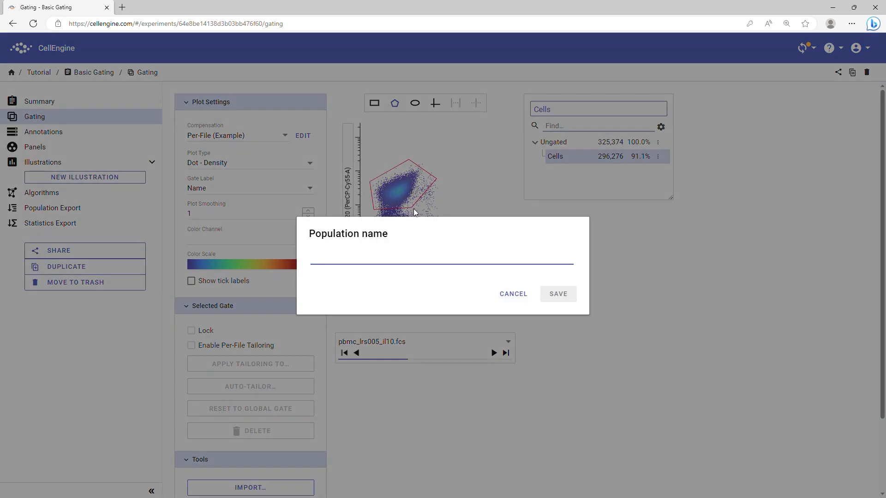
text(B cells)
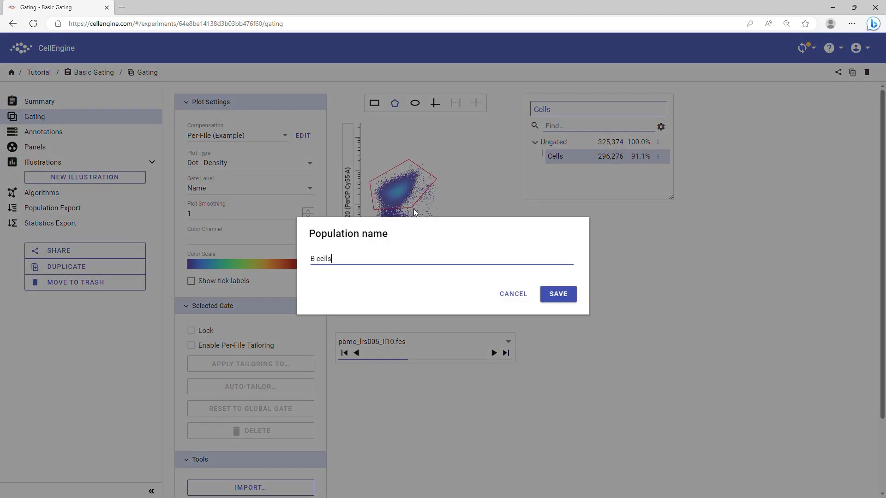
key(Return)
Step: Draw a five-point polygon gate around the CD3-positive, CD20-low cluster and name the population "T cells"
click(394, 103)
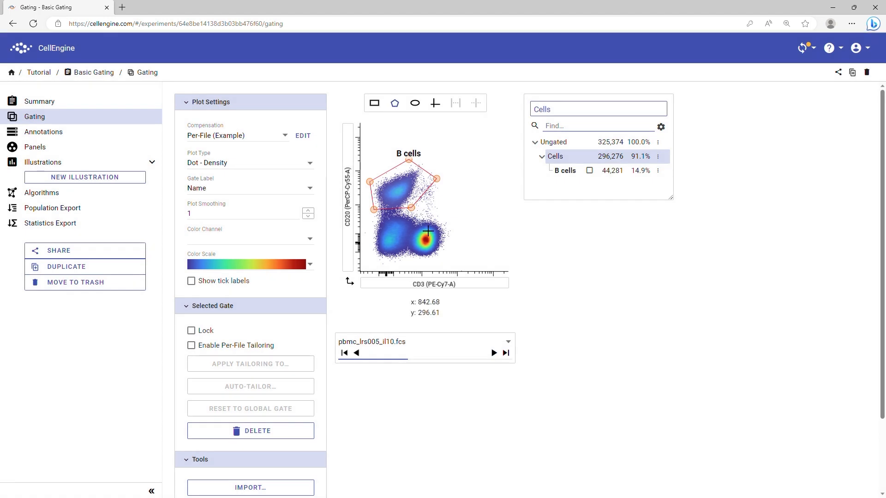
click(417, 219)
click(407, 255)
click(424, 265)
click(453, 248)
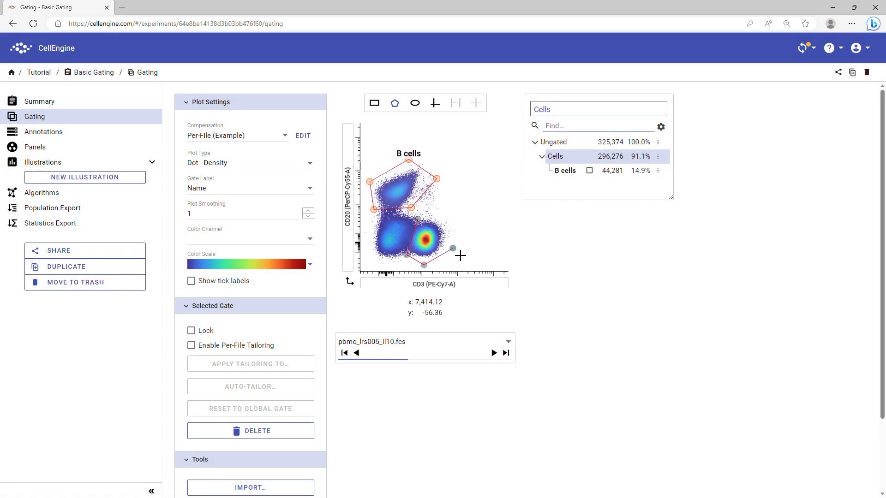
click(449, 221)
double_click(451, 224)
text(T cel)
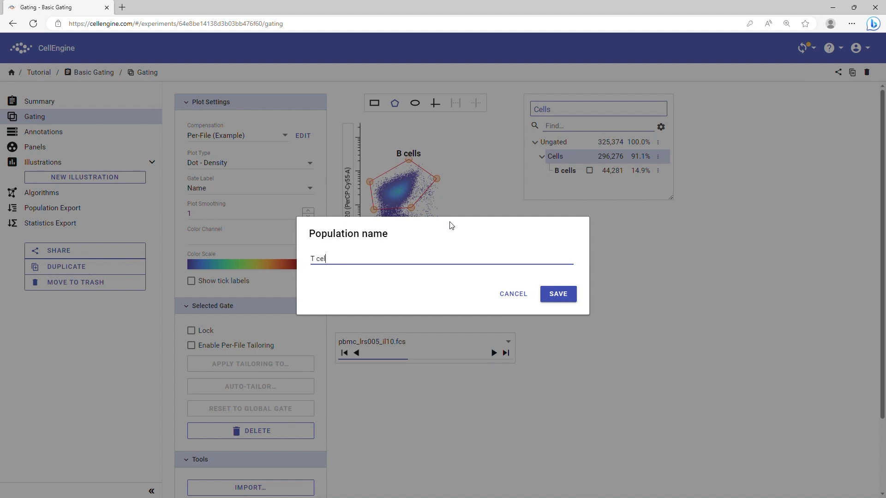
text(ls)
key(Return)
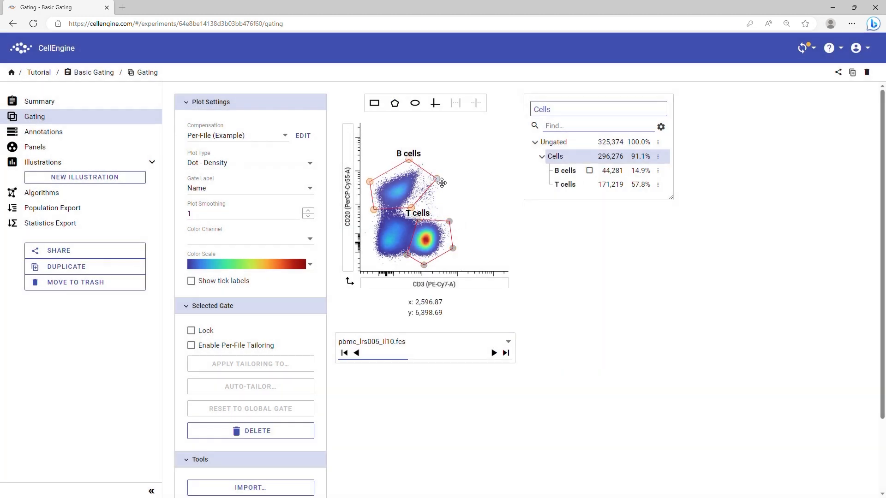
Step: Move the B cells polygon's right vertex inward, and replace it by deleting it and adding a new polygon point on that side
drag(442, 183, 432, 184)
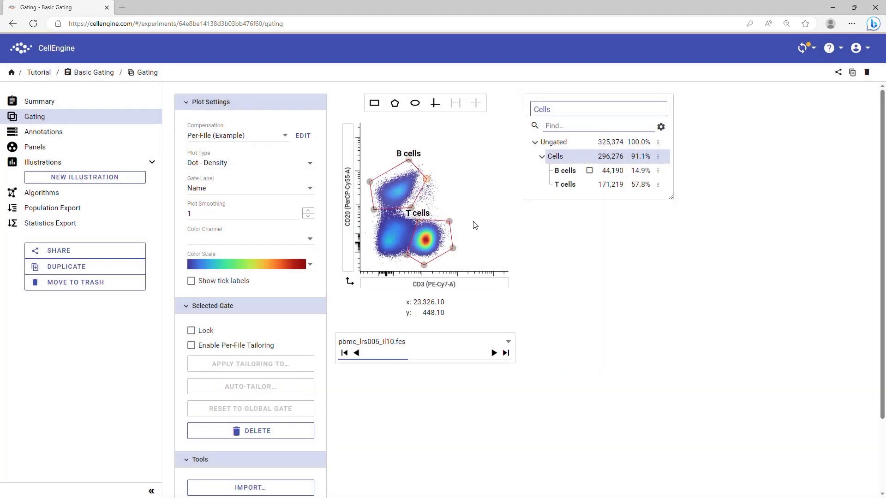
key(Delete)
right_click(580, 178)
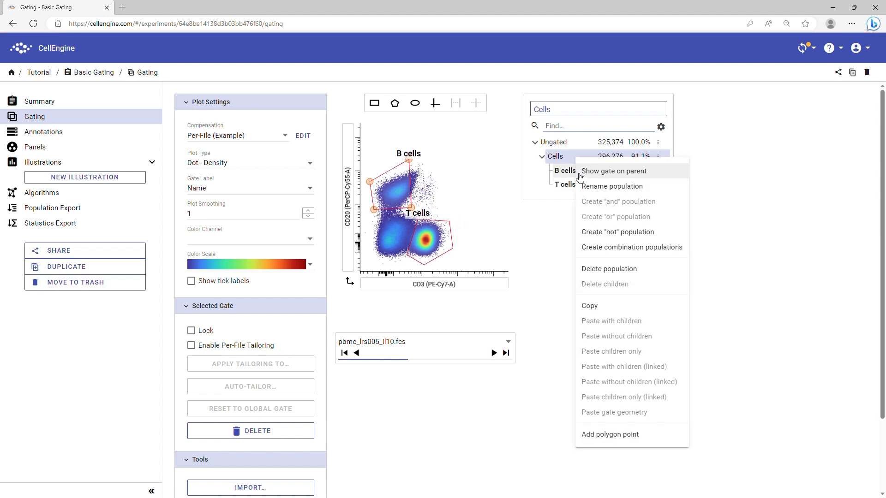
click(619, 441)
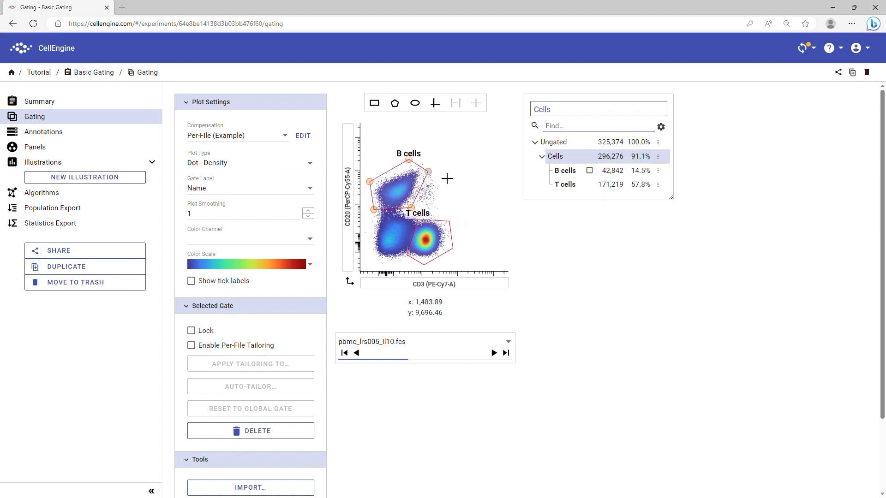
click(423, 180)
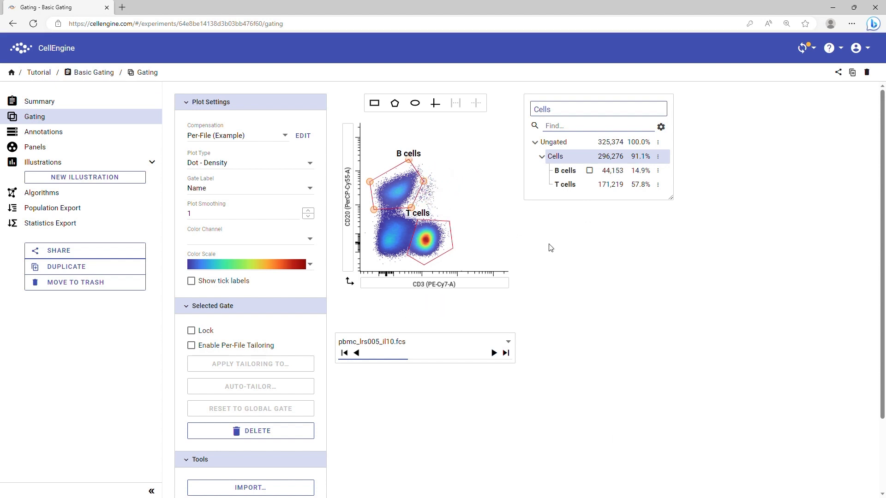
Step: Show the T cells population as a histogram of the pStat3 (Ax488-A) channel
click(224, 165)
click(224, 171)
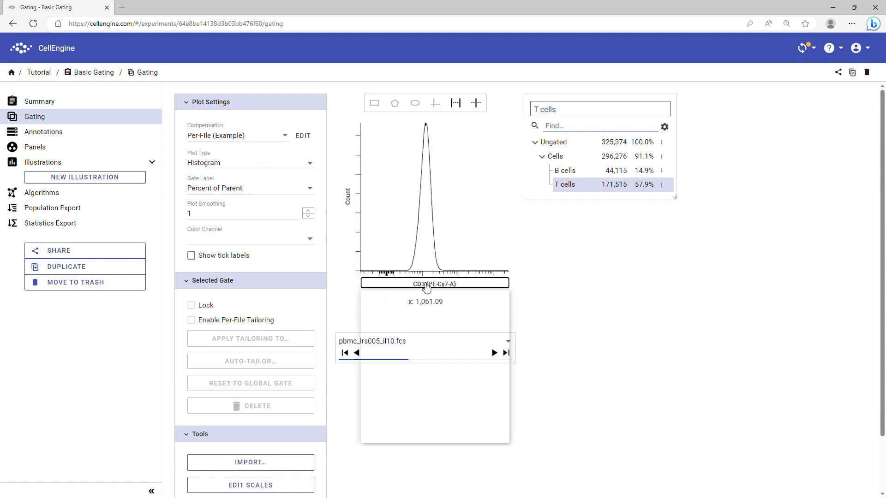
click(433, 285)
click(409, 318)
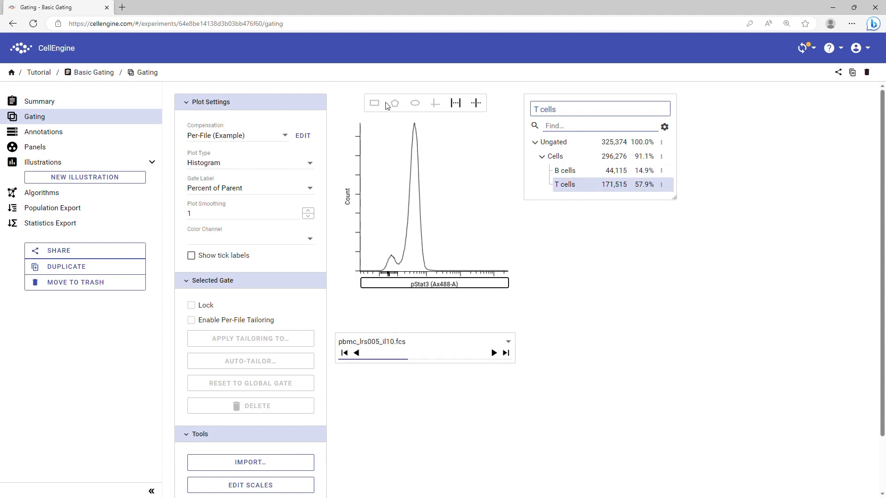
Step: Draw a range gate around the main peak of the T cells histogram and name the population "pStat3"
click(456, 103)
drag(406, 153, 434, 152)
text(pS)
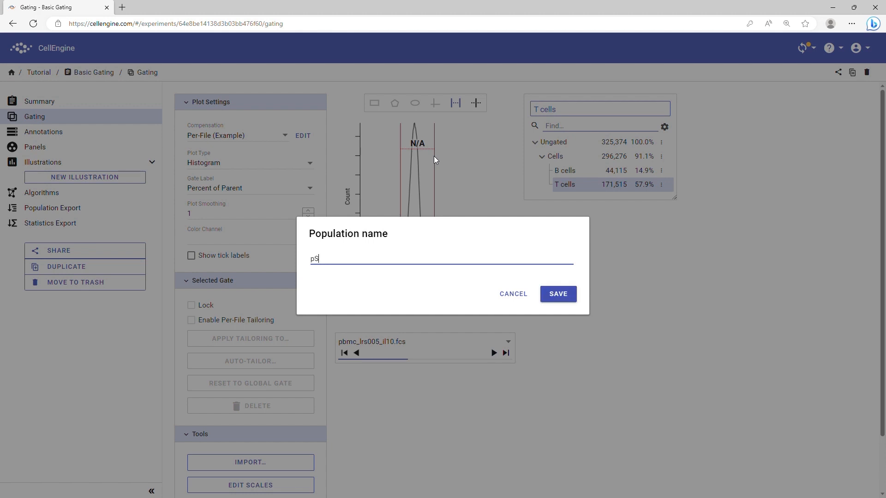
text(tat3)
key(Return)
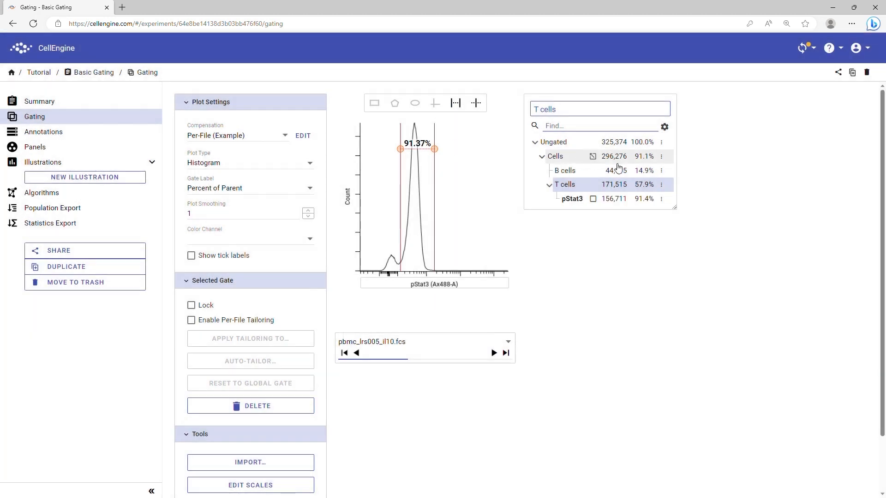
Step: Display the gates defining the T cells, B cells, pStat3 and Cells populations one after another on their parent plots
click(593, 185)
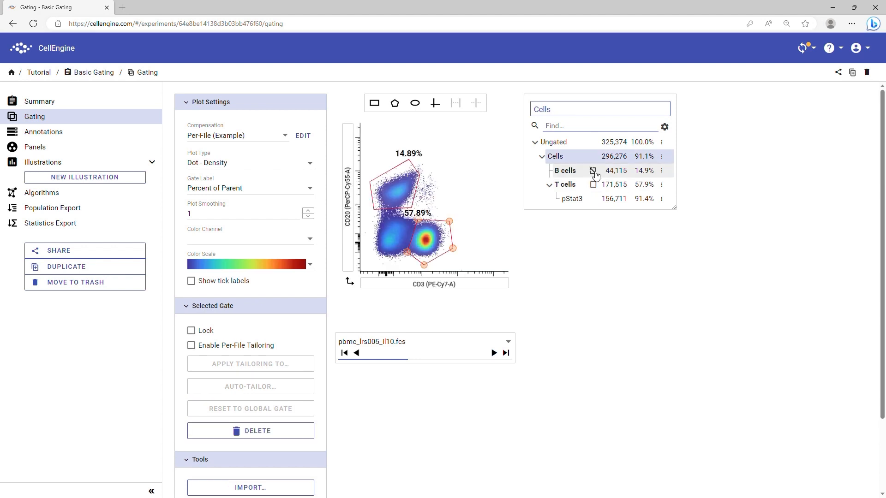
click(595, 174)
click(593, 199)
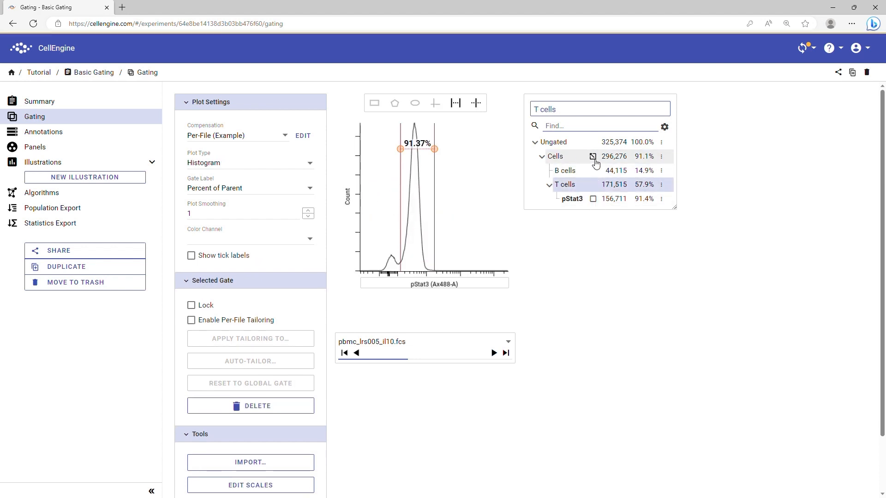
click(593, 158)
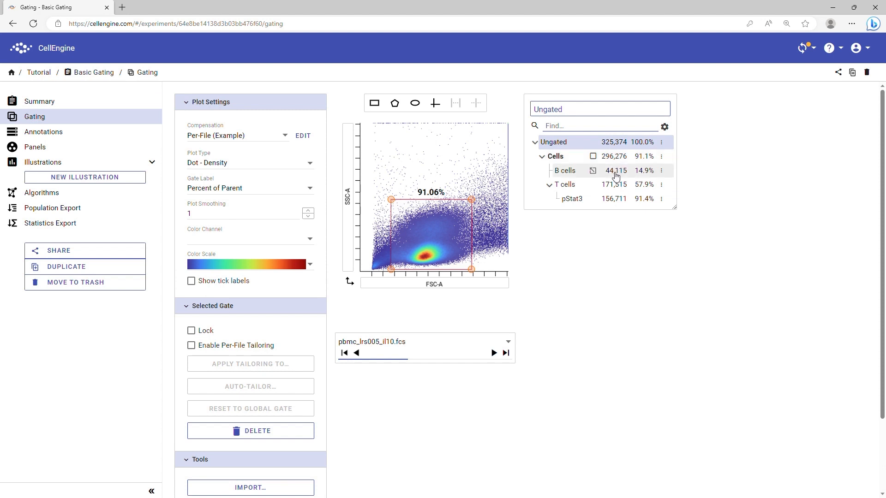
Step: Display the T cells gate on its parent plot and move its percentage label above and outside the polygon
click(594, 186)
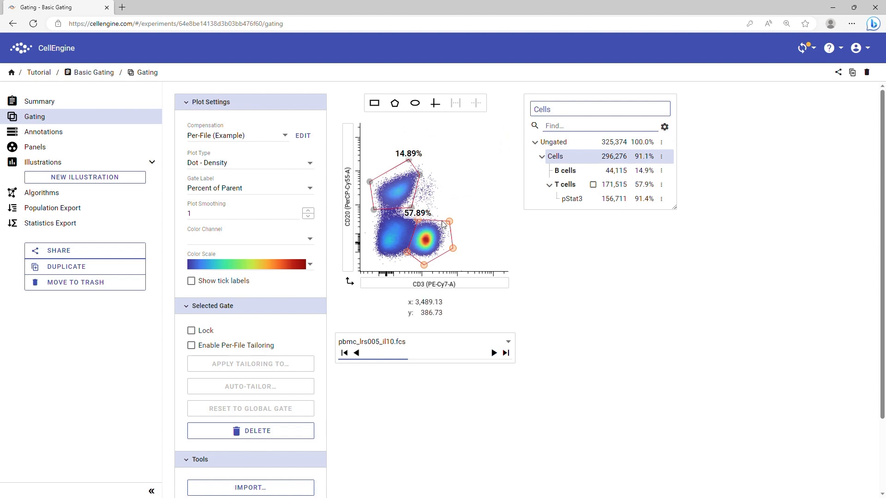
drag(418, 218, 454, 207)
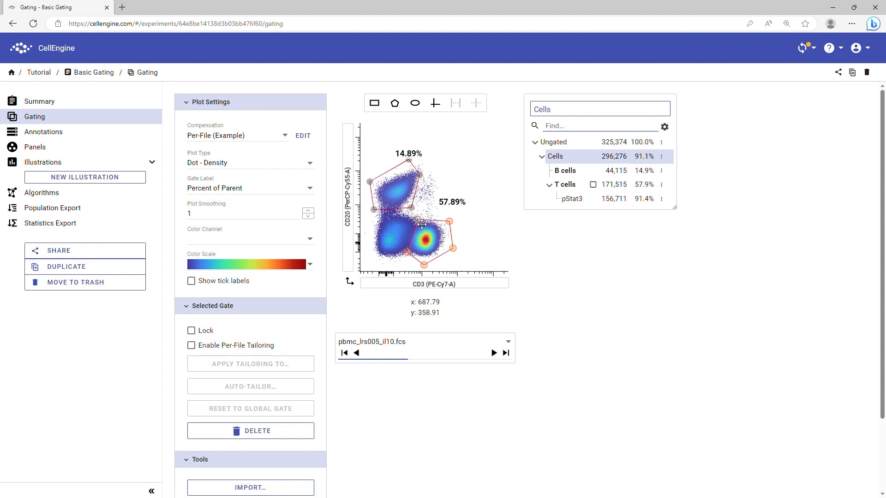
Step: Match the B cells polygon's lower-right vertex to the copied CD20 (PerCP-Cy55-A) position of the T cells polygon's upper-left vertex, and move it back up
right_click(418, 219)
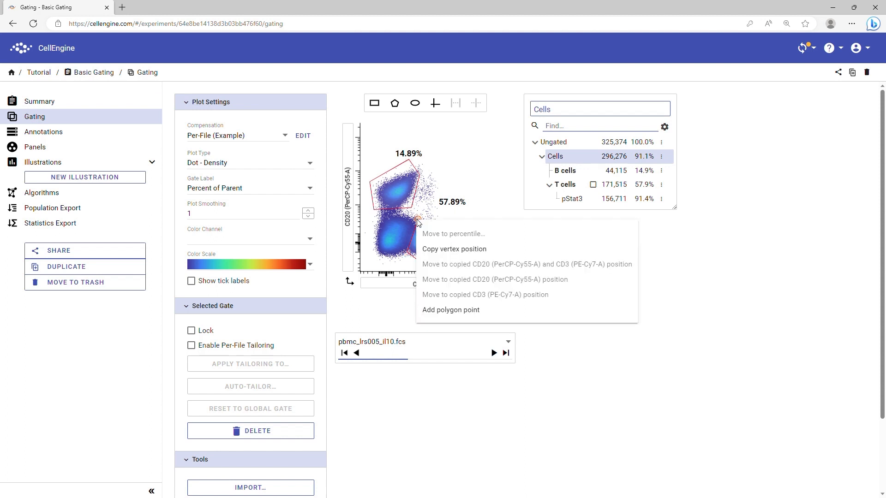
click(479, 253)
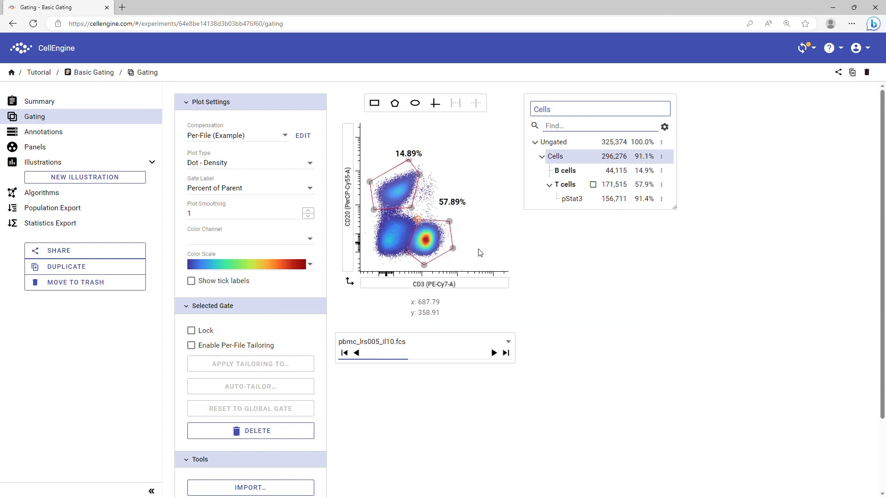
right_click(411, 210)
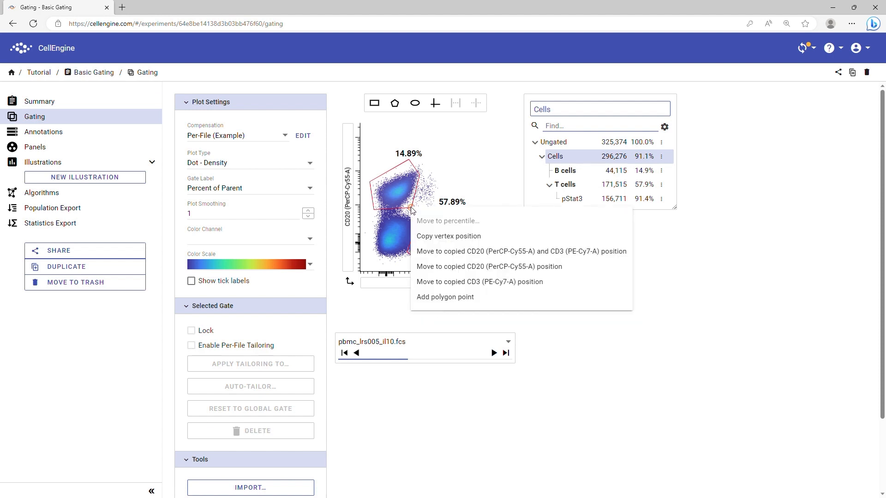
click(561, 269)
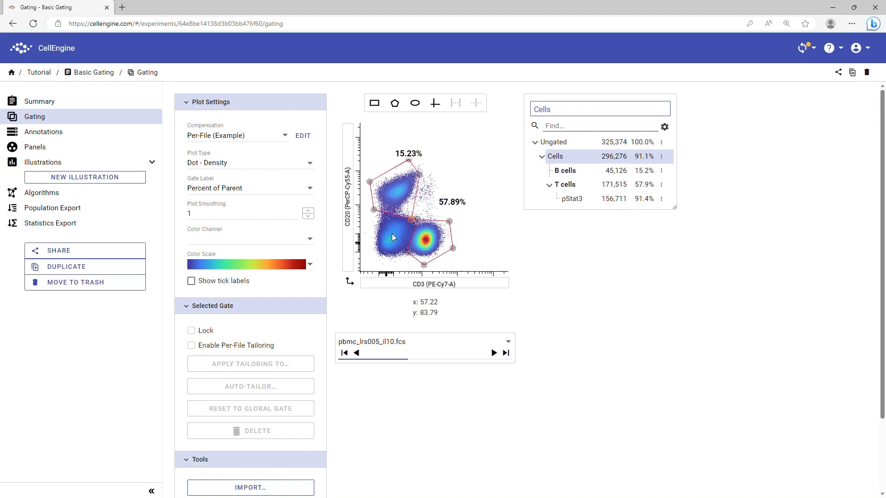
drag(417, 222, 410, 210)
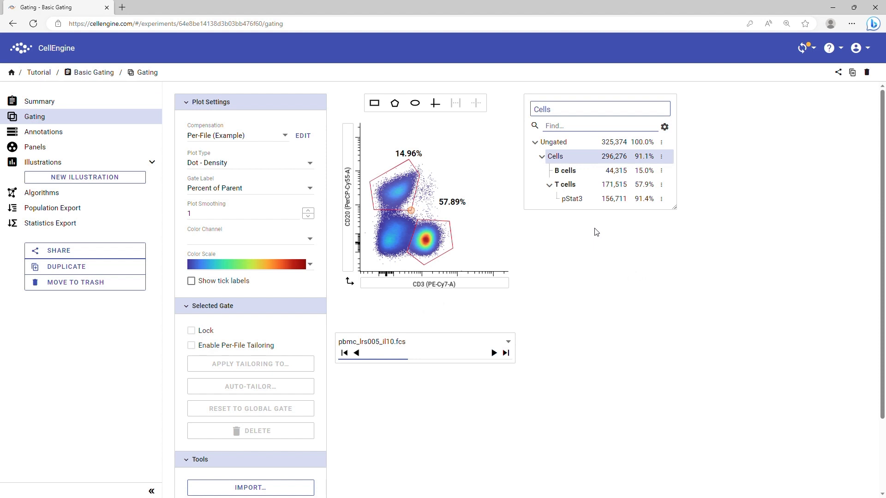
Step: Select the pStat3 range gate on the T cells histogram and lock it against editing
click(597, 200)
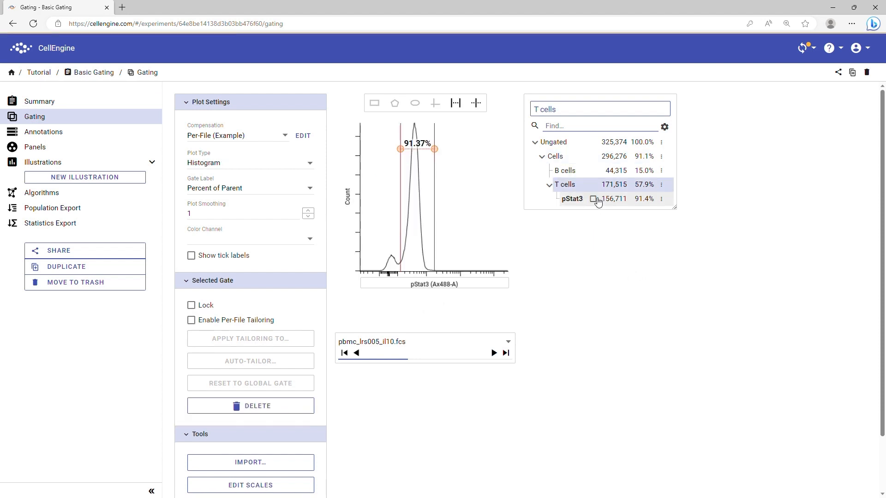
click(191, 306)
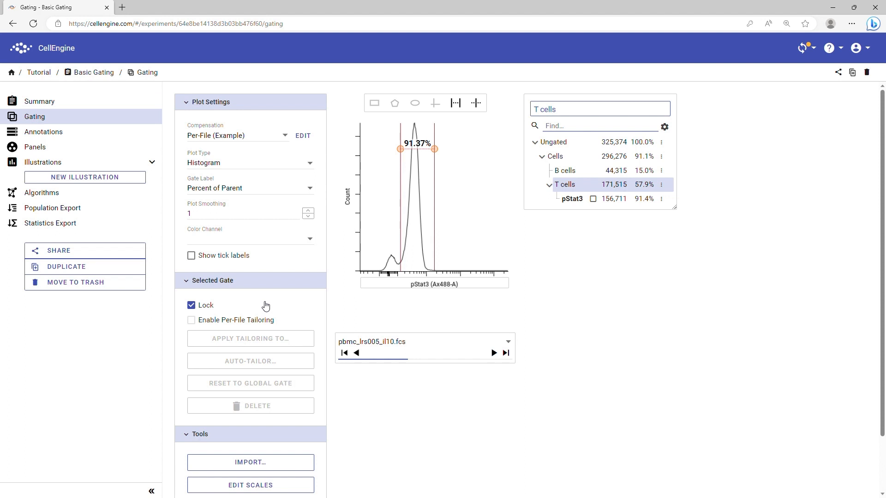
Step: Lock the gates for pbmc_lrs005_il10.fcs in the experiment's file annotations
click(69, 133)
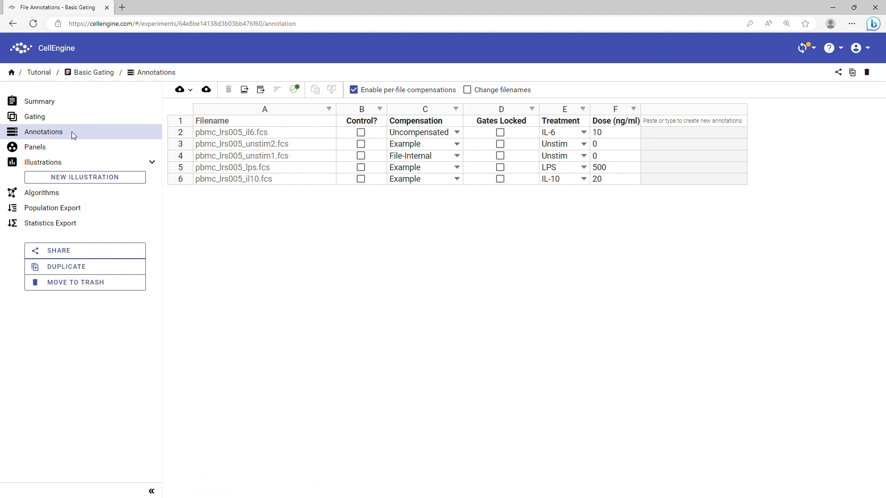
click(500, 180)
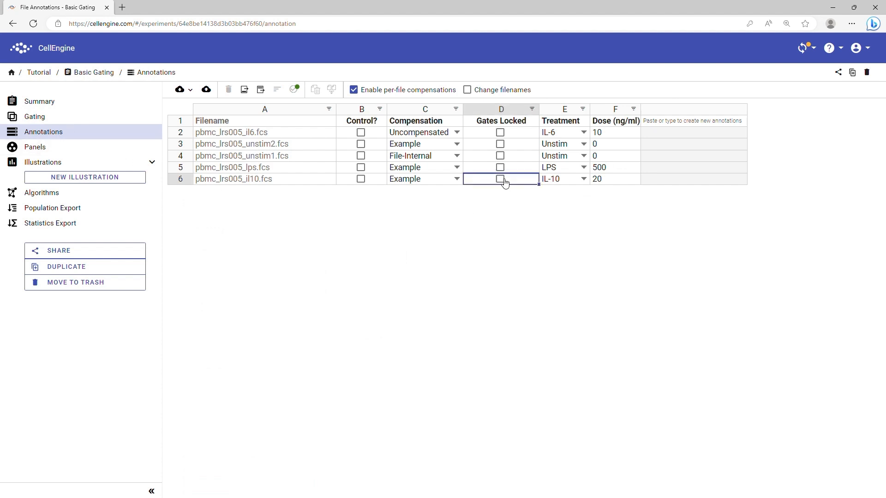